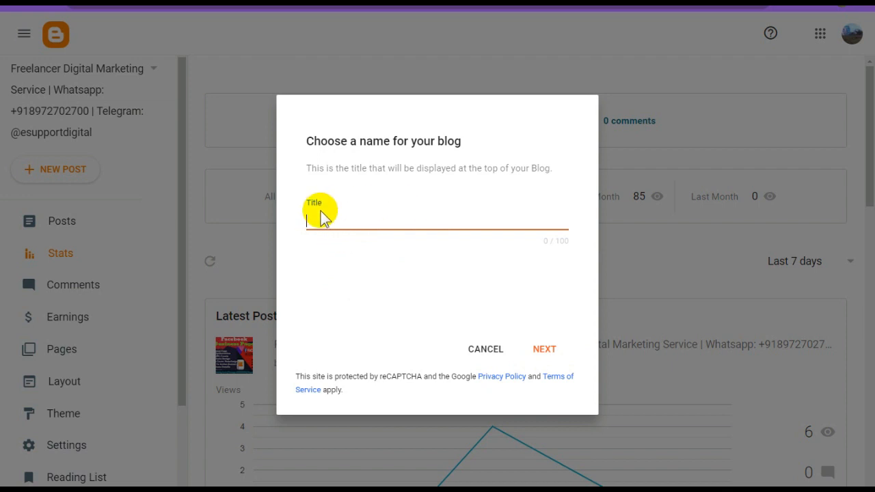
{"action": "type", "text": "moviebox"}
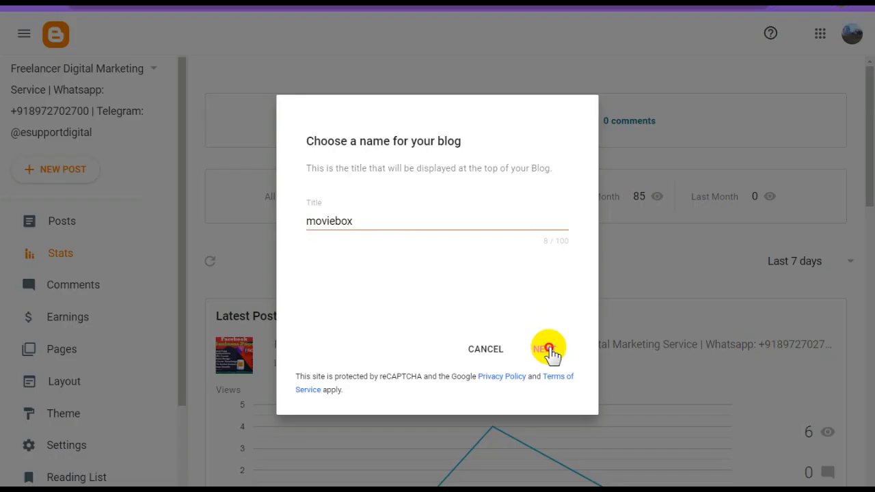
{"action": "left_click", "coordinate": [545, 348]}
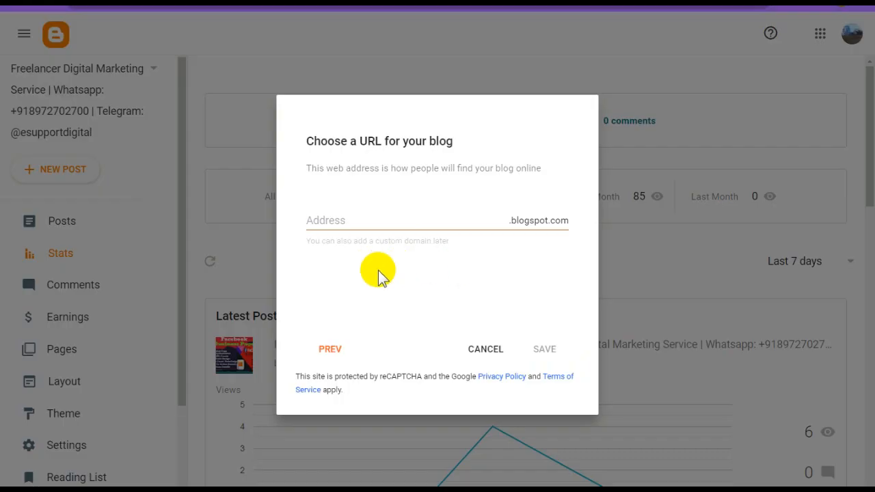
{"action": "left_click", "coordinate": [339, 352]}
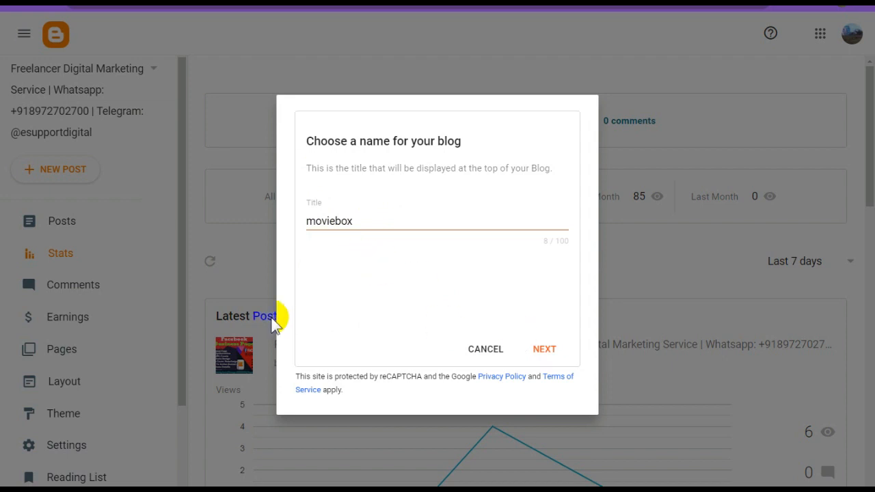
Set the new blog's title to "List of Hindi films of 2023 | Upcoming Bollywood Movies | Hindi Movies Releasing 2023-2024"
{"action": "key", "text": "ctrl+a"}
{"action": "key", "text": "ctrl+v"}
{"action": "left_click", "coordinate": [547, 348]}
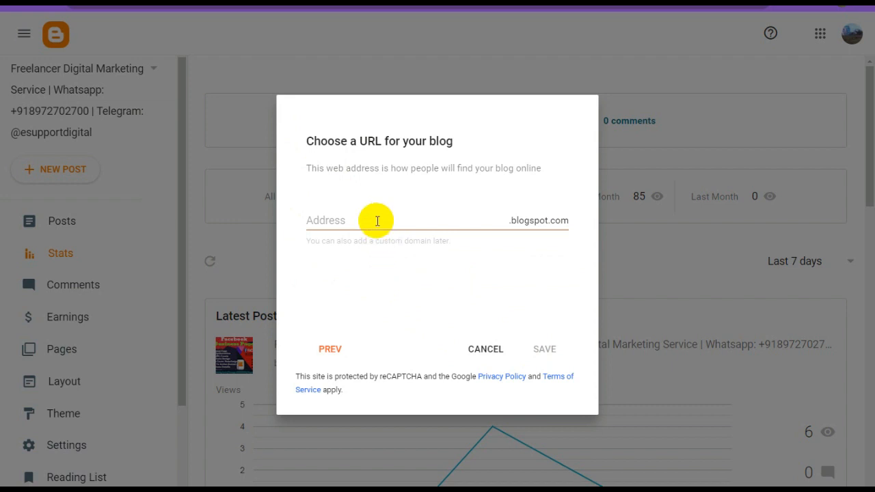
Set the blog's blogspot.com address to "cinematicmoviesvideo" and save to create the blog
{"action": "left_click", "coordinate": [376, 221]}
{"action": "type", "text": "moviebox"}
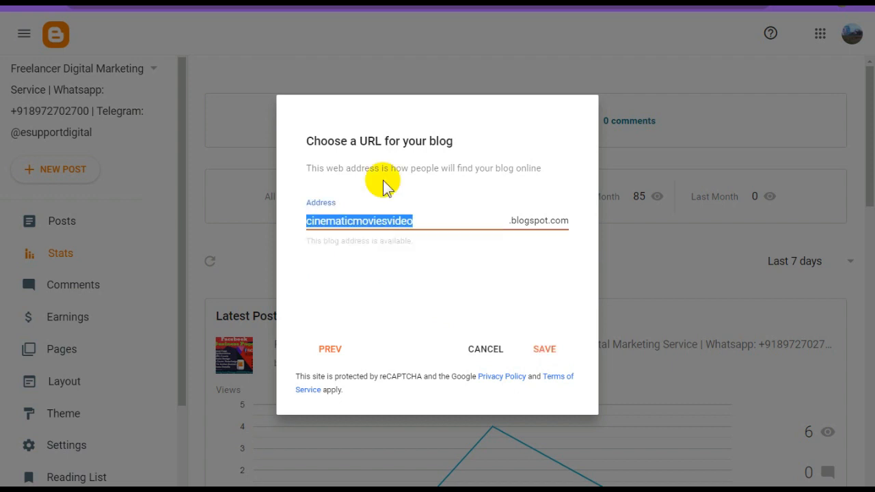
{"action": "left_click", "coordinate": [544, 349]}
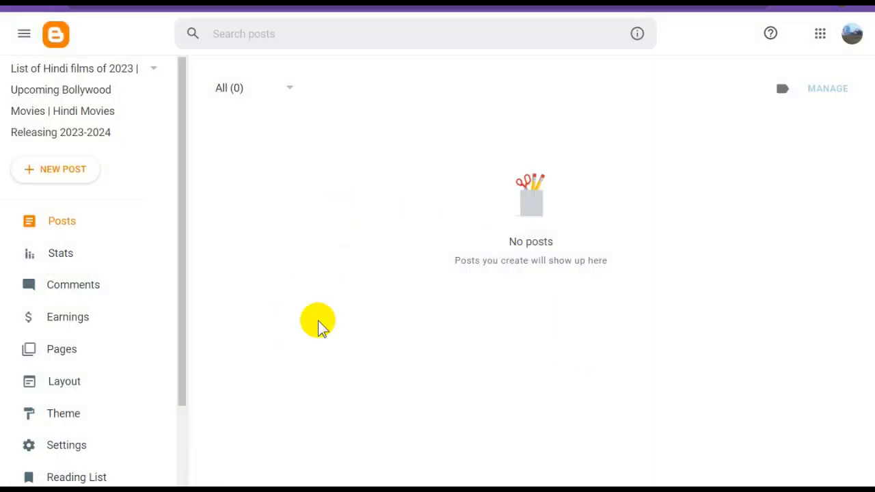
View the new blog's public page, and return to its posts list in the dashboard
{"action": "scroll", "coordinate": [75, 410], "scroll_direction": "down", "scroll_amount": 2}
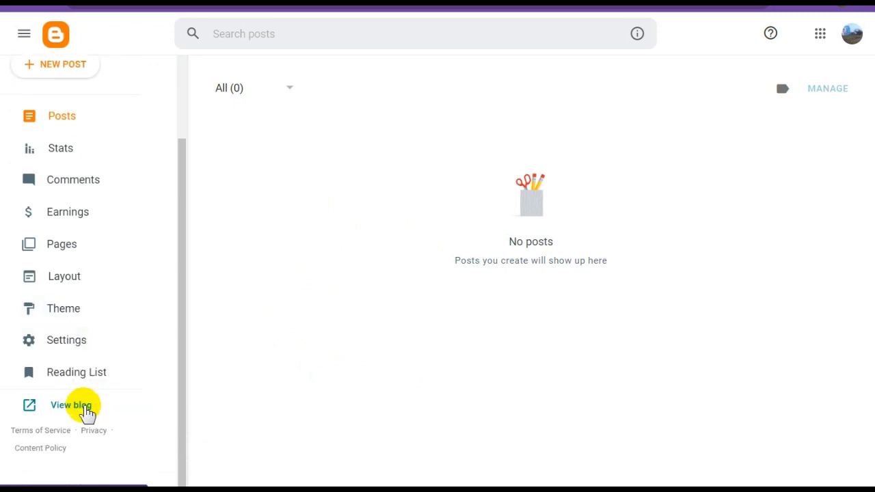
{"action": "left_click", "coordinate": [85, 413]}
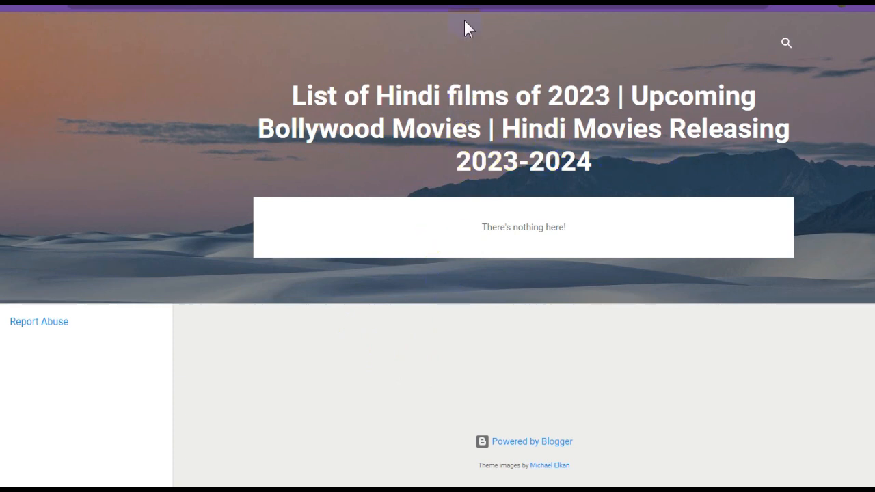
{"action": "left_click", "coordinate": [274, 2]}
{"action": "scroll", "coordinate": [112, 271], "scroll_direction": "up", "scroll_amount": 2}
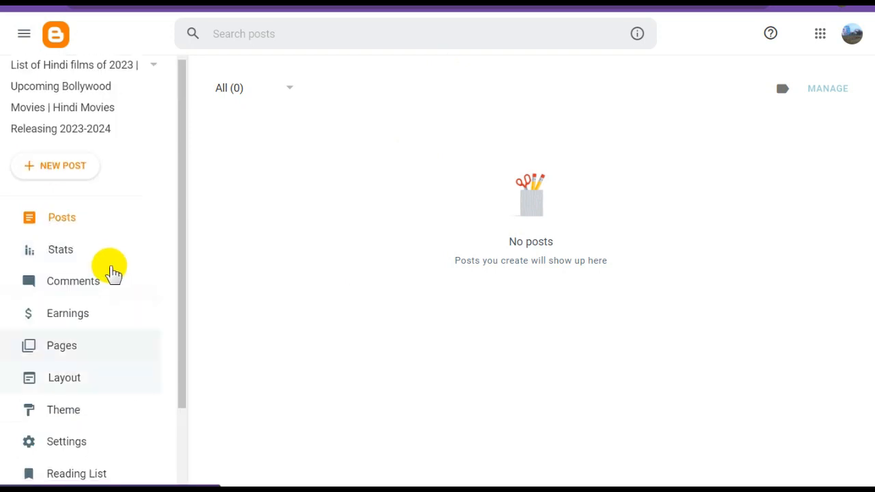
{"action": "left_click", "coordinate": [91, 229]}
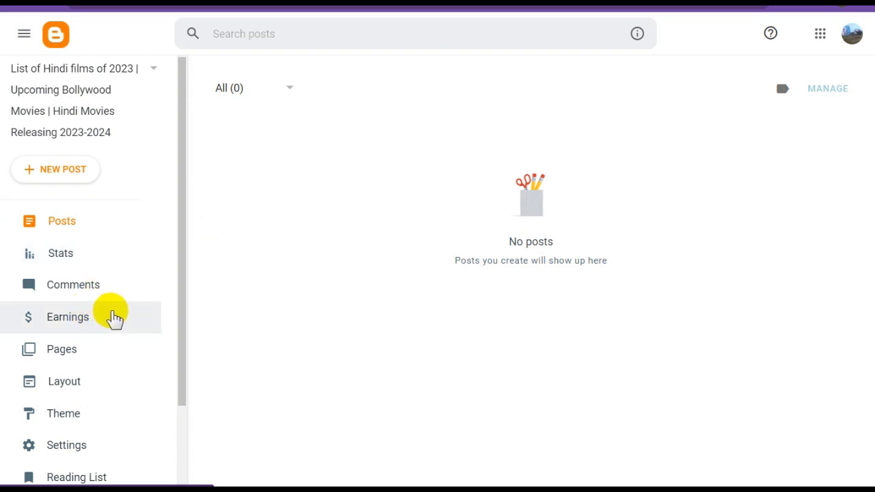
Browse the blog's theme gallery, examining the Contempo, Soho and Emporio designs
{"action": "scroll", "coordinate": [114, 318], "scroll_direction": "down", "scroll_amount": 2}
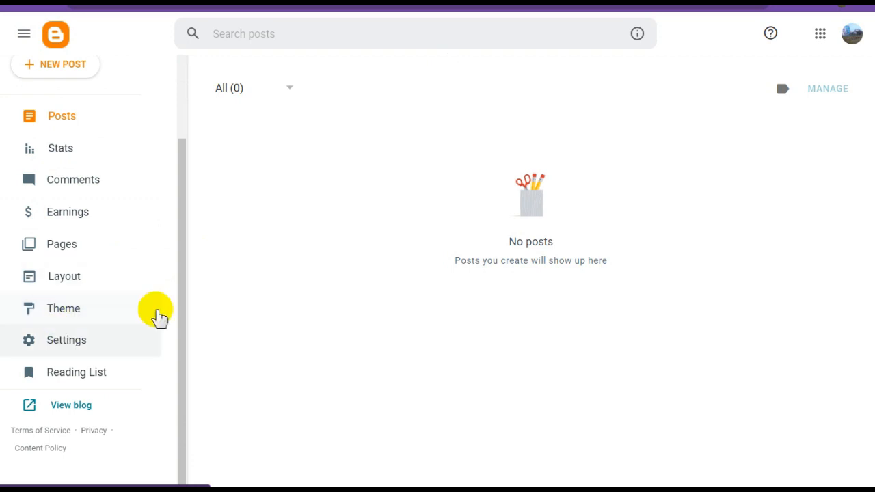
{"action": "left_click", "coordinate": [87, 311]}
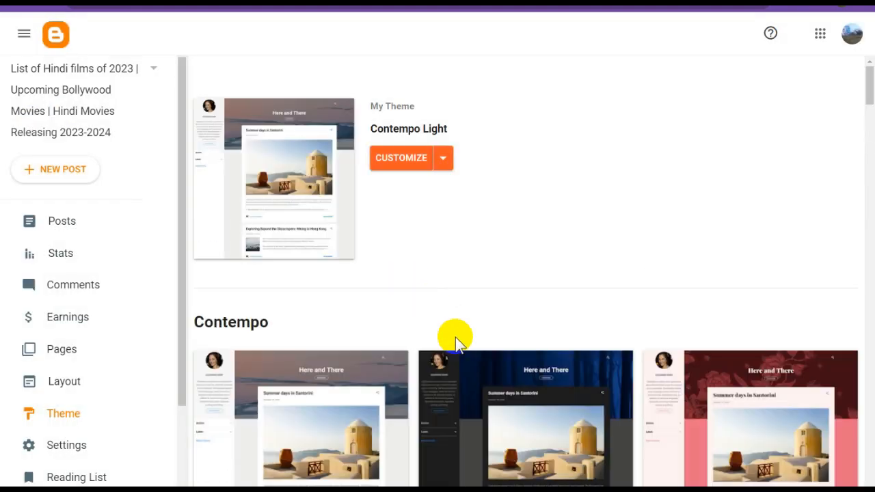
{"action": "scroll", "coordinate": [488, 327], "scroll_direction": "down", "scroll_amount": 3}
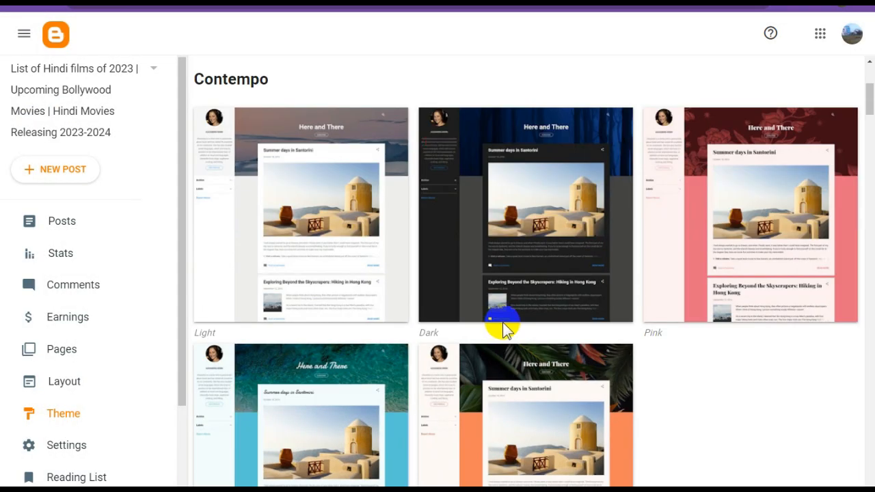
{"action": "scroll", "coordinate": [504, 329], "scroll_direction": "down", "scroll_amount": 6}
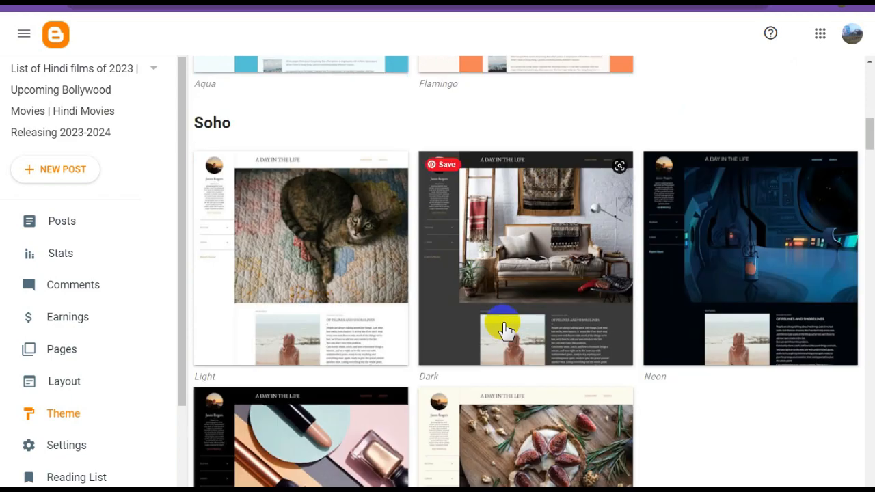
{"action": "scroll", "coordinate": [505, 330], "scroll_direction": "down", "scroll_amount": 3}
{"action": "scroll", "coordinate": [504, 329], "scroll_direction": "down", "scroll_amount": 4}
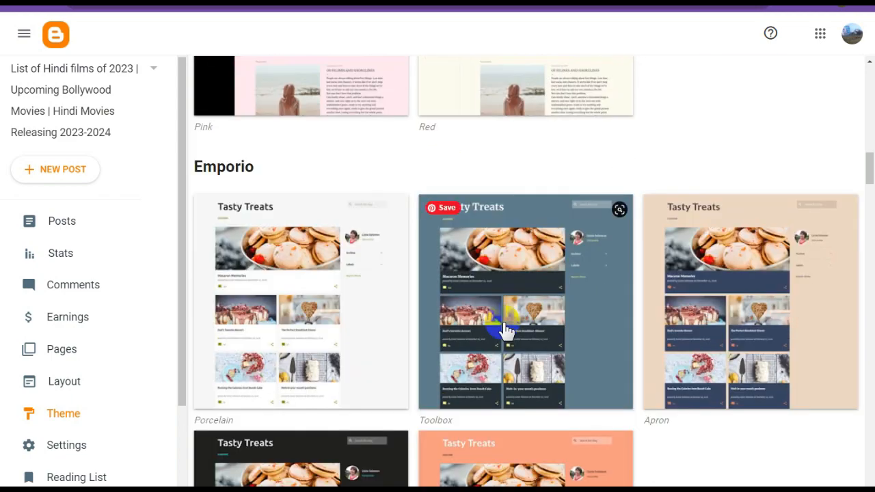
{"action": "scroll", "coordinate": [506, 330], "scroll_direction": "down", "scroll_amount": 2}
{"action": "left_click", "coordinate": [472, 241]}
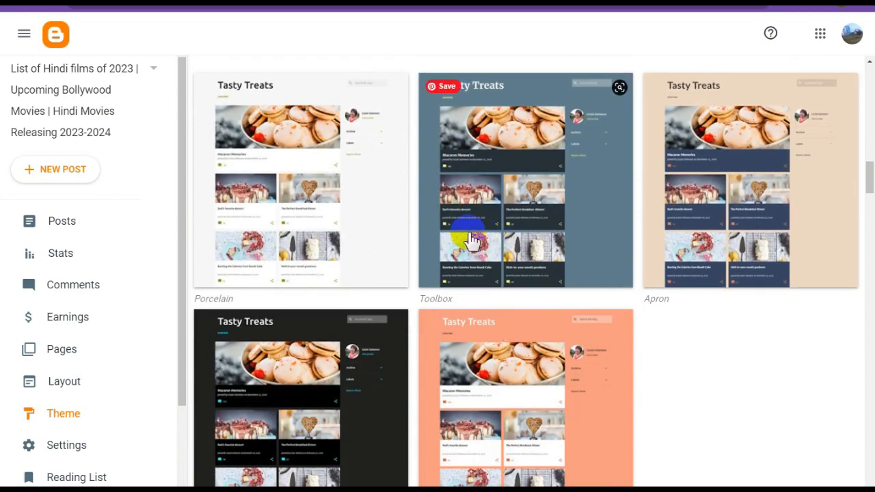
{"action": "scroll", "coordinate": [397, 335], "scroll_direction": "down", "scroll_amount": 2}
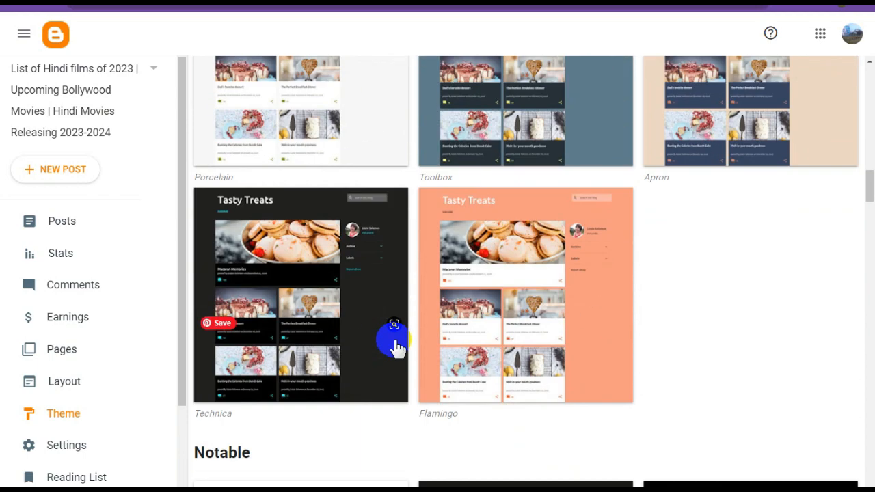
{"action": "scroll", "coordinate": [478, 321], "scroll_direction": "up", "scroll_amount": 3}
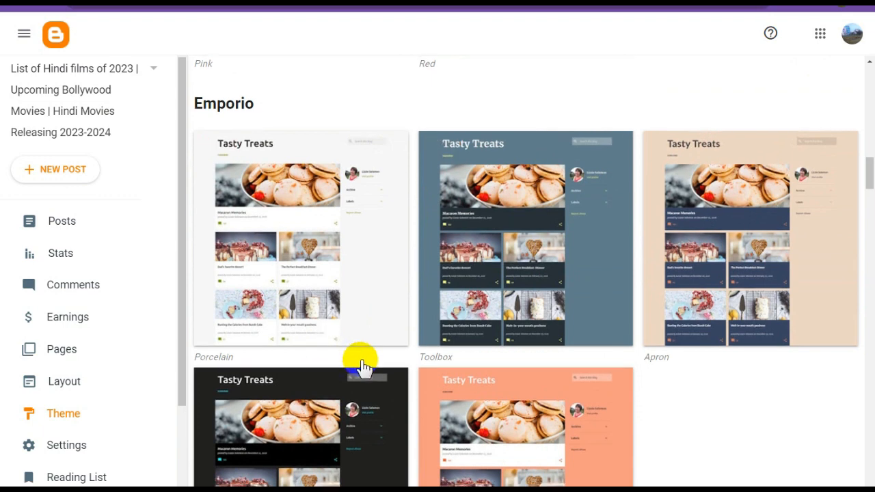
{"action": "scroll", "coordinate": [362, 359], "scroll_direction": "down", "scroll_amount": 3}
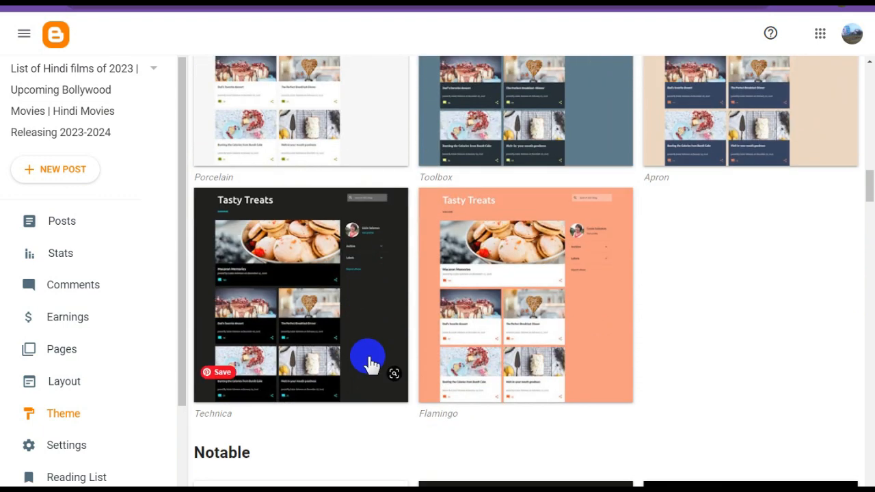
Select the Technica variant of the Emporio theme and apply it to the blog
{"action": "left_click", "coordinate": [354, 315]}
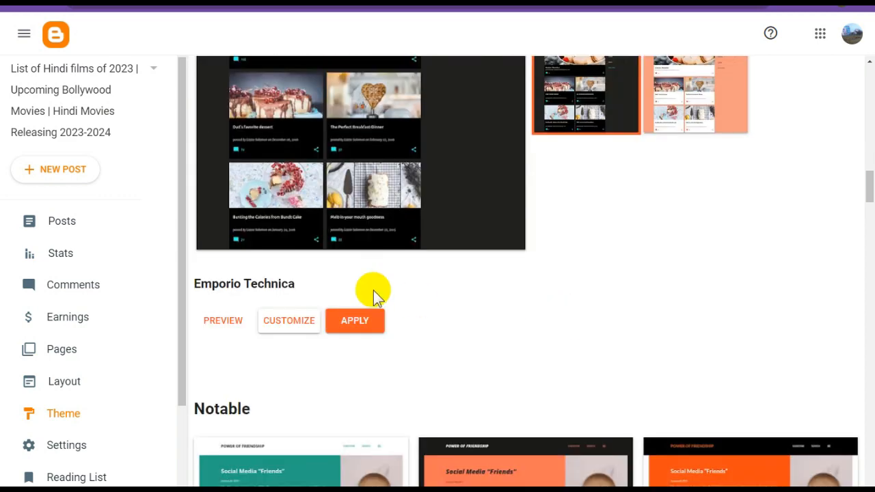
{"action": "left_click", "coordinate": [363, 326]}
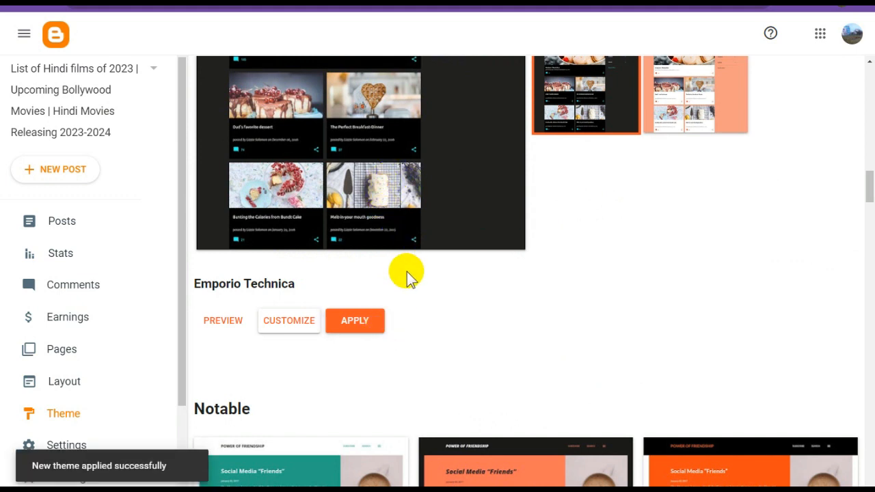
{"action": "left_click", "coordinate": [370, 331]}
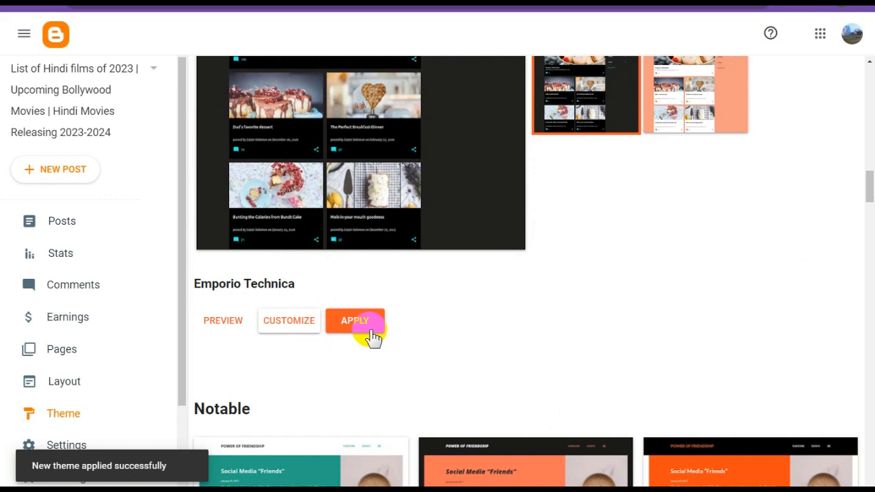
{"action": "left_click", "coordinate": [371, 333]}
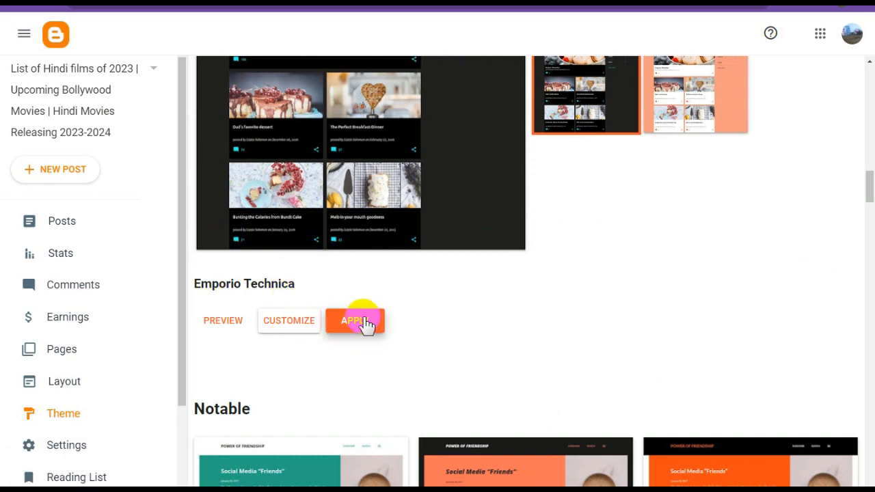
{"action": "left_click", "coordinate": [356, 333]}
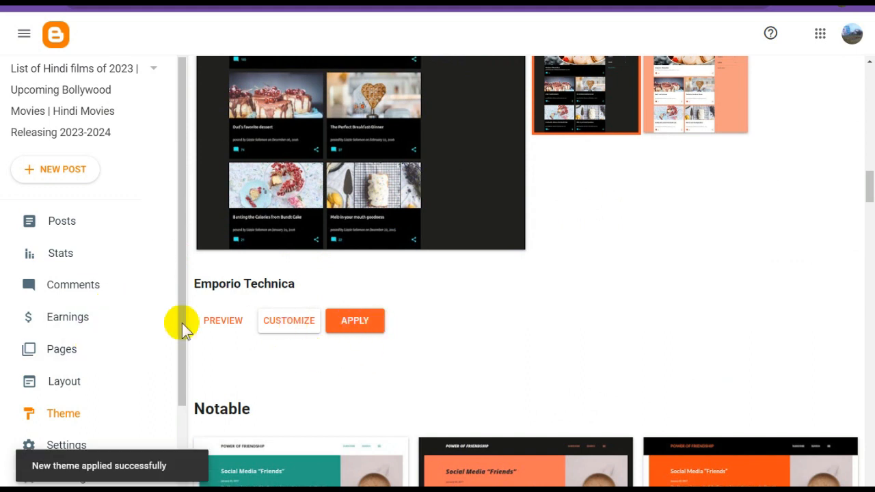
In the blog's layout, hide the sidebar's Report Abuse gadget and save its configuration
{"action": "left_click", "coordinate": [98, 383]}
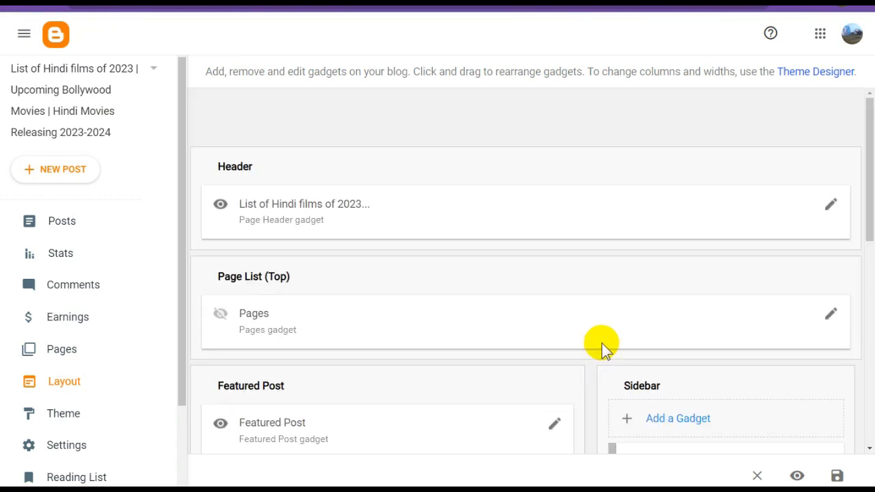
{"action": "scroll", "coordinate": [601, 342], "scroll_direction": "down", "scroll_amount": 5}
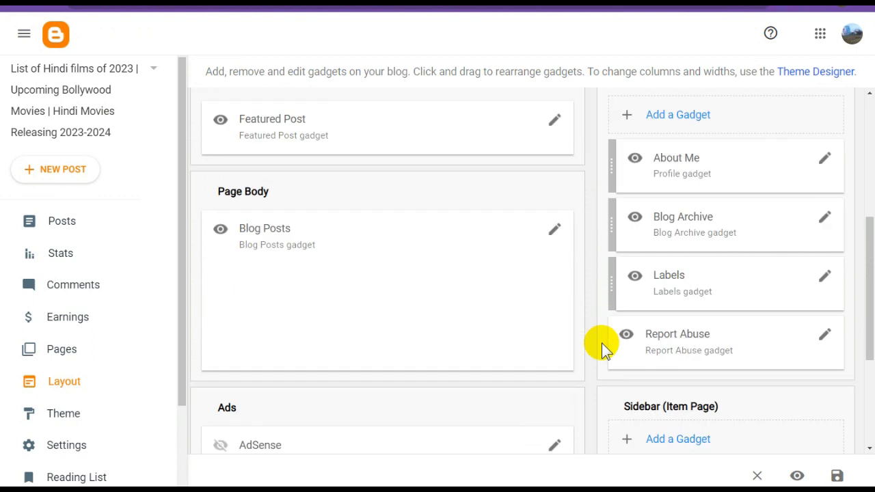
{"action": "scroll", "coordinate": [601, 342], "scroll_direction": "down", "scroll_amount": 4}
{"action": "scroll", "coordinate": [740, 390], "scroll_direction": "up", "scroll_amount": 3}
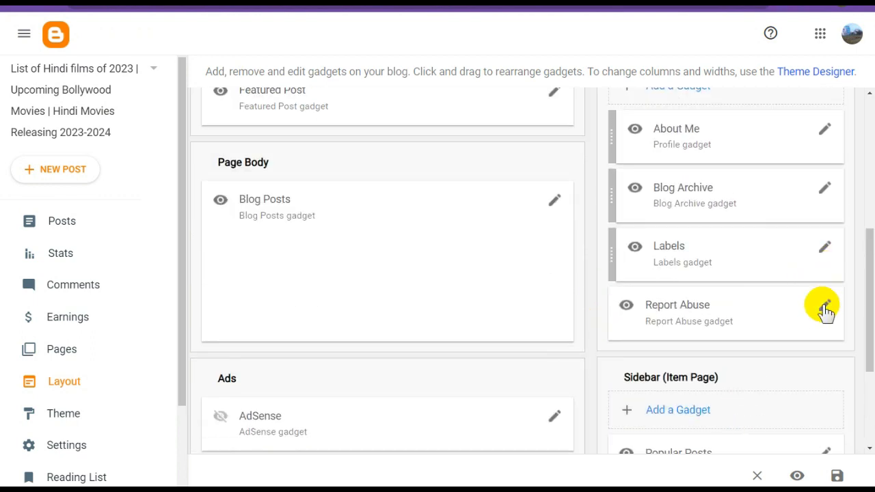
{"action": "left_click", "coordinate": [826, 307]}
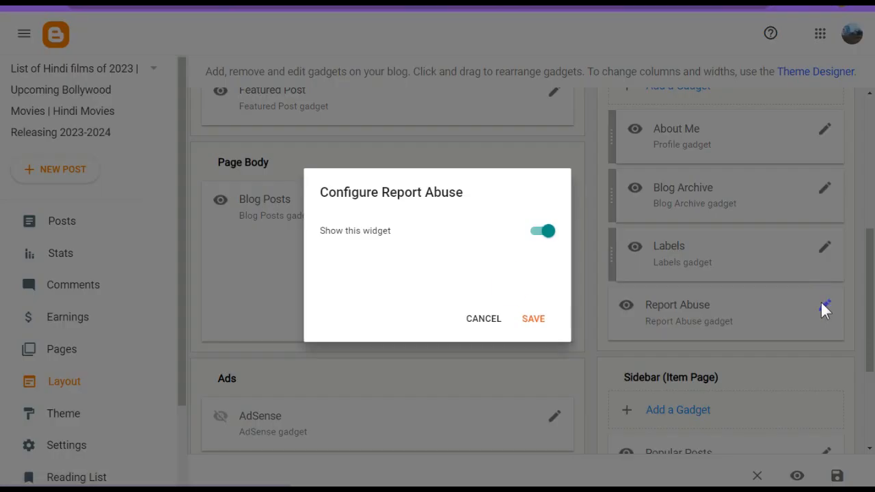
{"action": "left_click", "coordinate": [540, 231]}
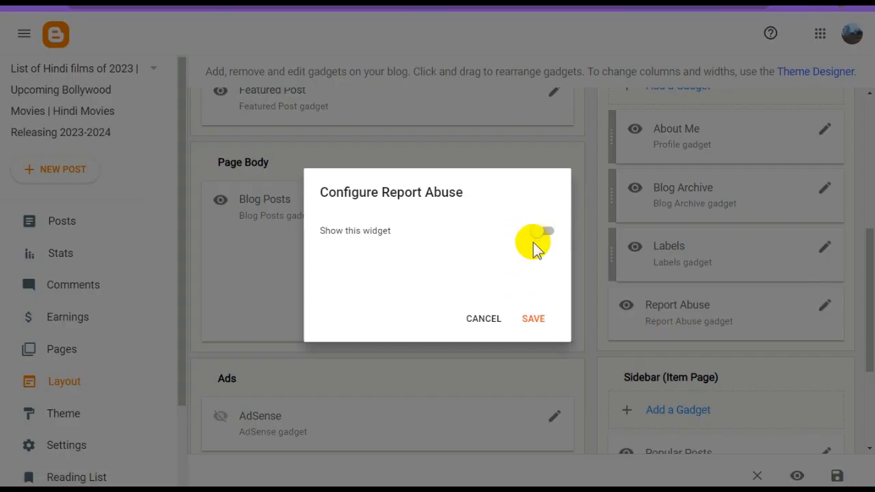
{"action": "left_click", "coordinate": [535, 321]}
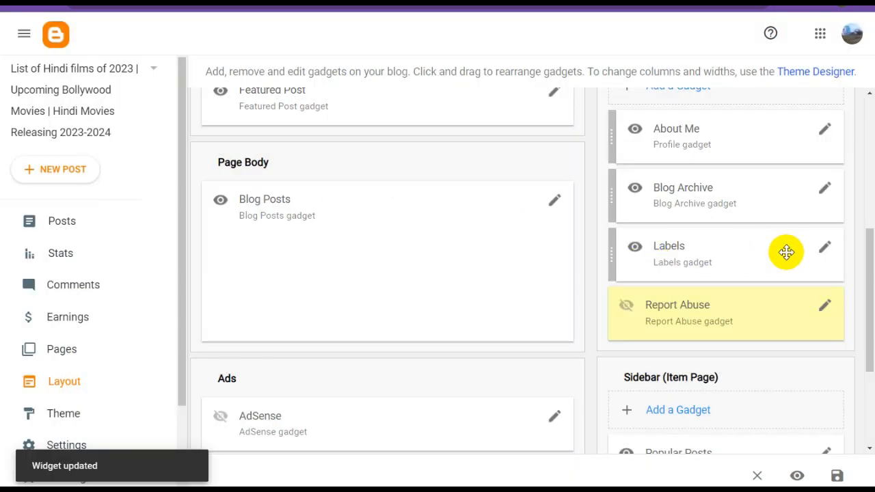
Remove the Labels gadget from the blog's sidebar and confirm the removal
{"action": "left_click", "coordinate": [825, 247]}
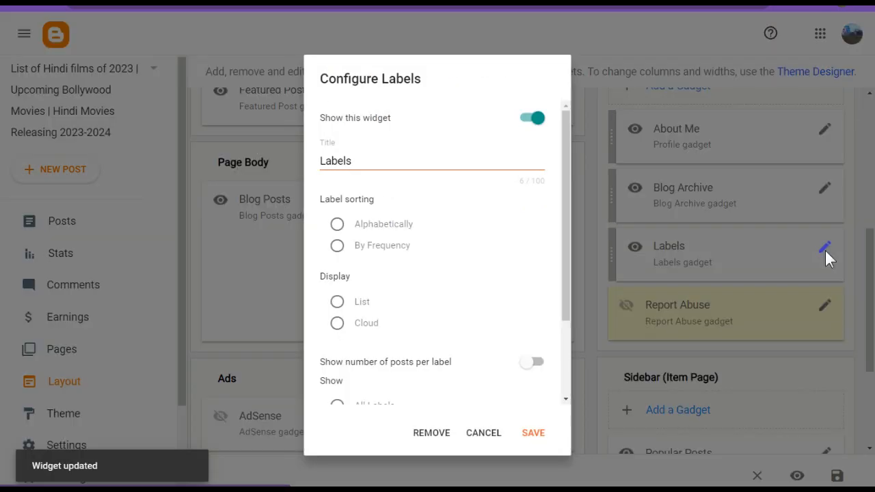
{"action": "scroll", "coordinate": [482, 383], "scroll_direction": "down", "scroll_amount": 1}
{"action": "left_click", "coordinate": [429, 433]}
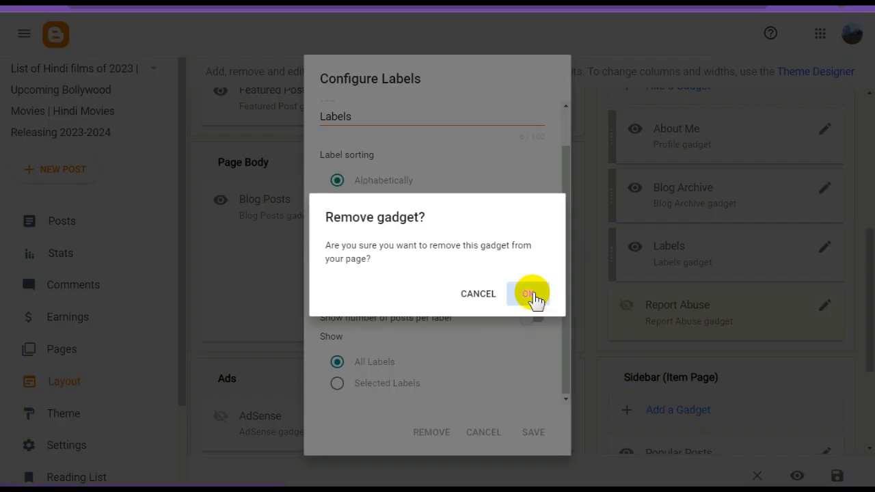
{"action": "left_click", "coordinate": [532, 295]}
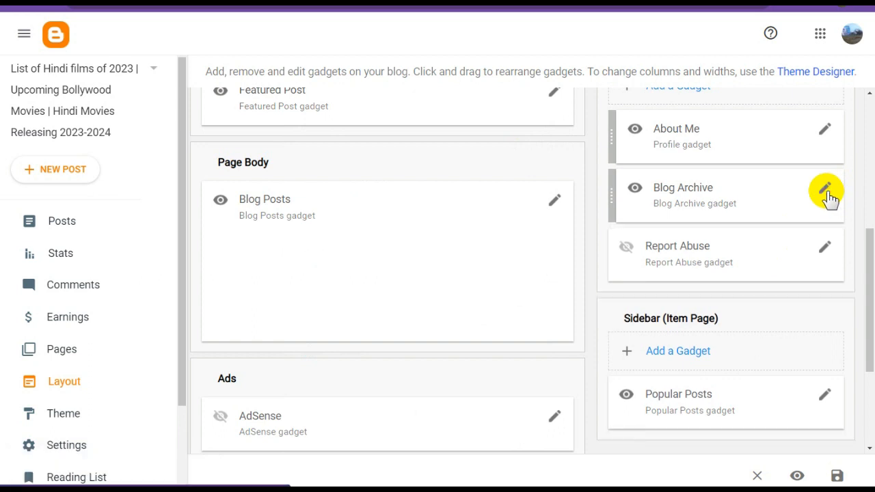
Remove the Blog Archive gadget from the blog's sidebar
{"action": "left_click", "coordinate": [825, 189]}
{"action": "scroll", "coordinate": [476, 366], "scroll_direction": "down", "scroll_amount": 2}
{"action": "left_click", "coordinate": [432, 437]}
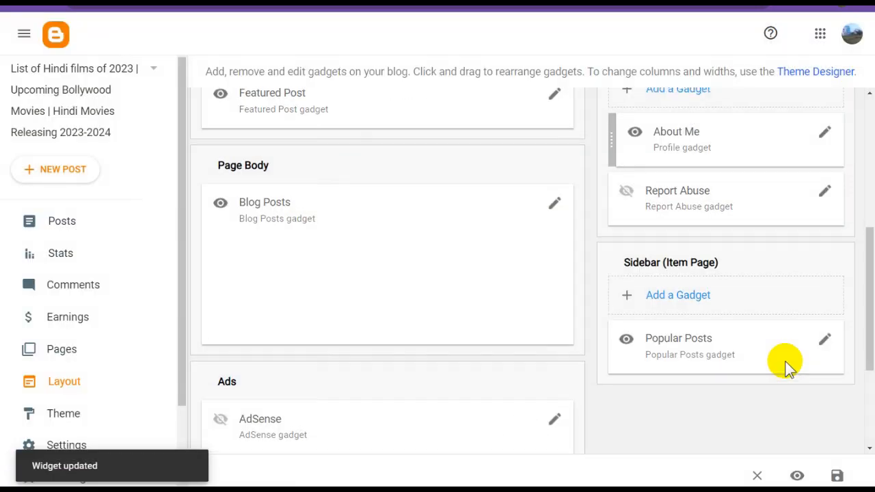
{"action": "scroll", "coordinate": [785, 361], "scroll_direction": "up", "scroll_amount": 2}
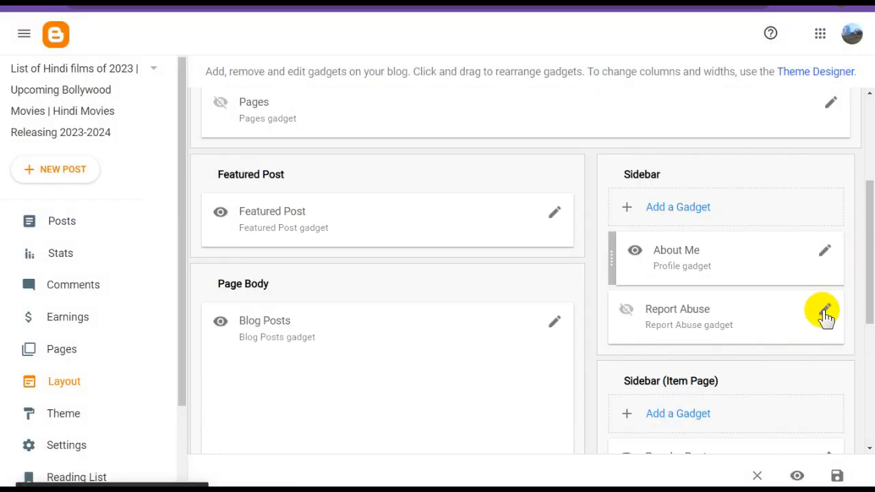
Switch the sidebar's Report Abuse gadget to shown and back to hidden, and save its configuration
{"action": "left_click", "coordinate": [824, 311]}
{"action": "left_click", "coordinate": [545, 234]}
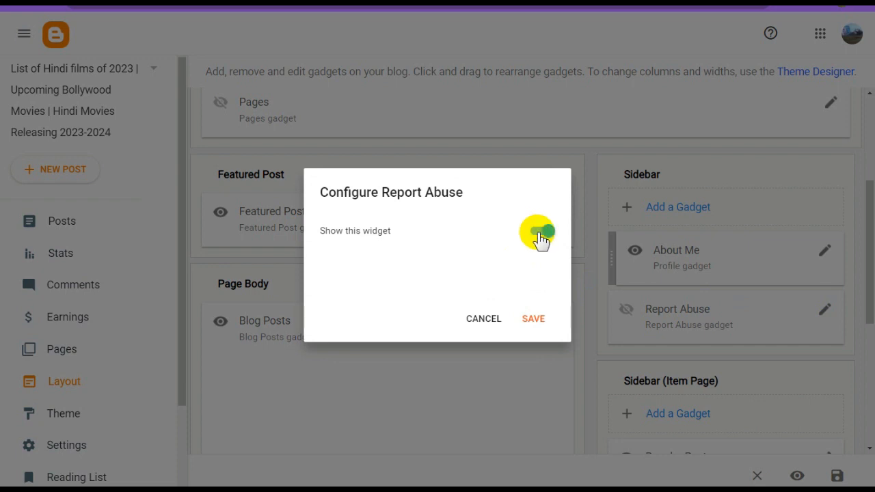
{"action": "left_click", "coordinate": [544, 234]}
{"action": "left_click", "coordinate": [547, 318]}
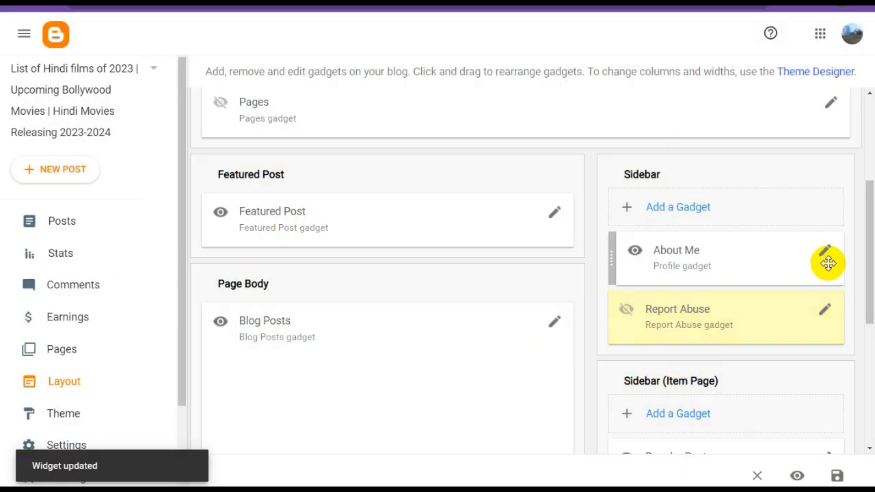
Remove the About Me profile gadget from the blog's sidebar and save the layout changes
{"action": "left_click", "coordinate": [826, 253]}
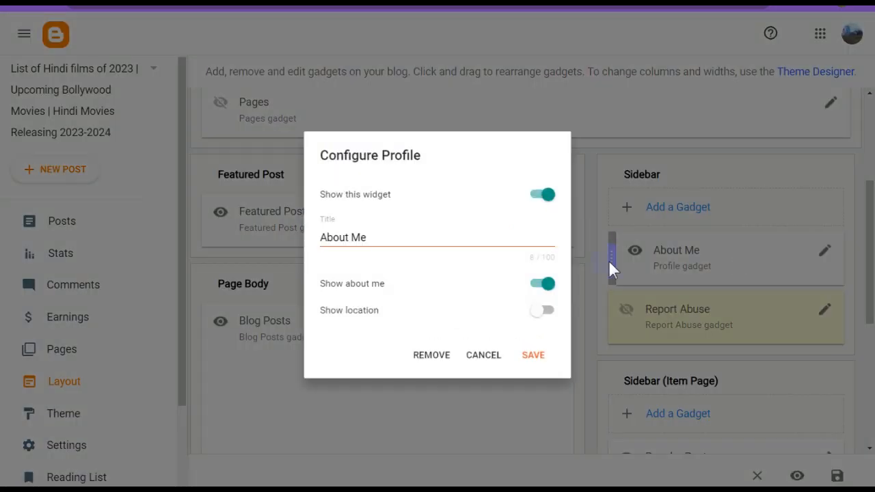
{"action": "left_click", "coordinate": [432, 356]}
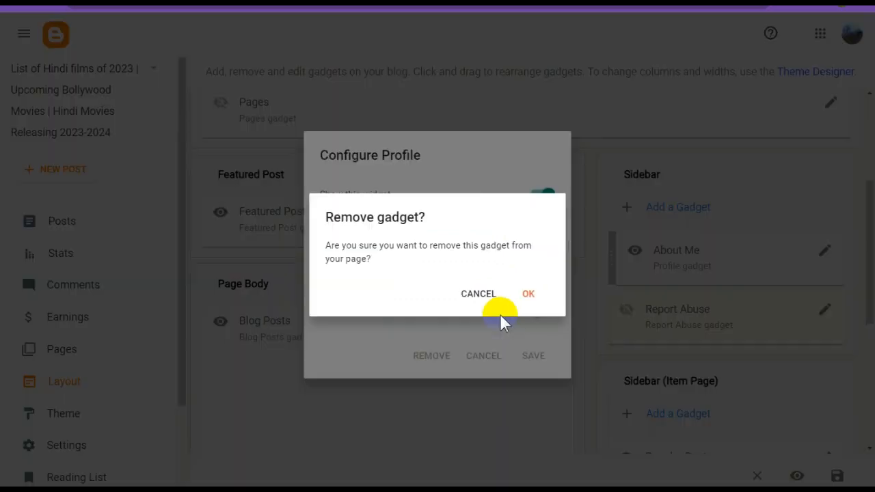
{"action": "left_click", "coordinate": [533, 295]}
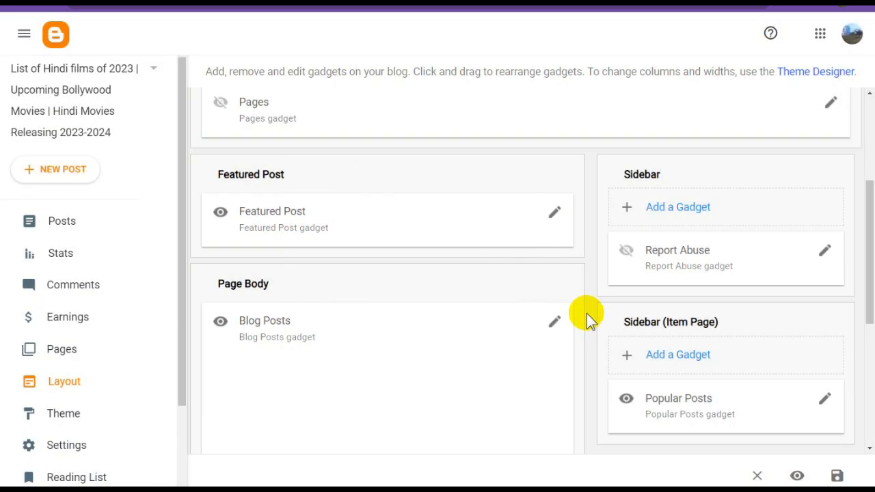
{"action": "scroll", "coordinate": [628, 388], "scroll_direction": "up", "scroll_amount": 3}
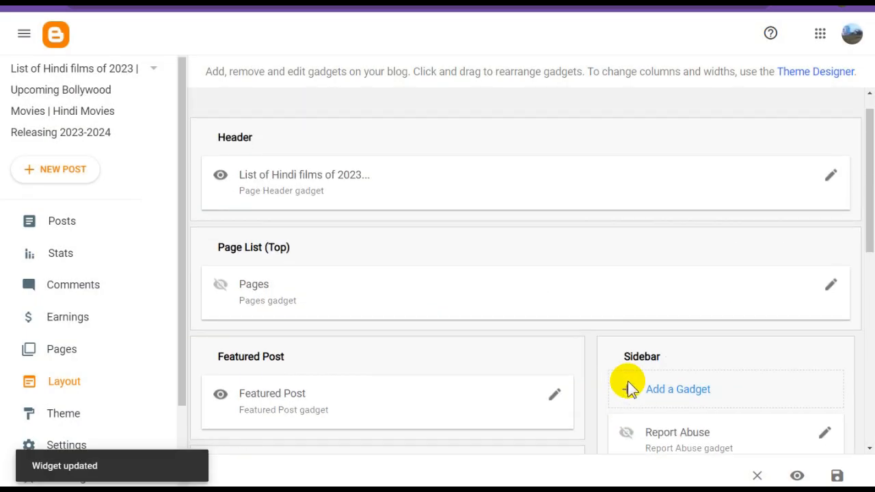
{"action": "scroll", "coordinate": [628, 387], "scroll_direction": "down", "scroll_amount": 10}
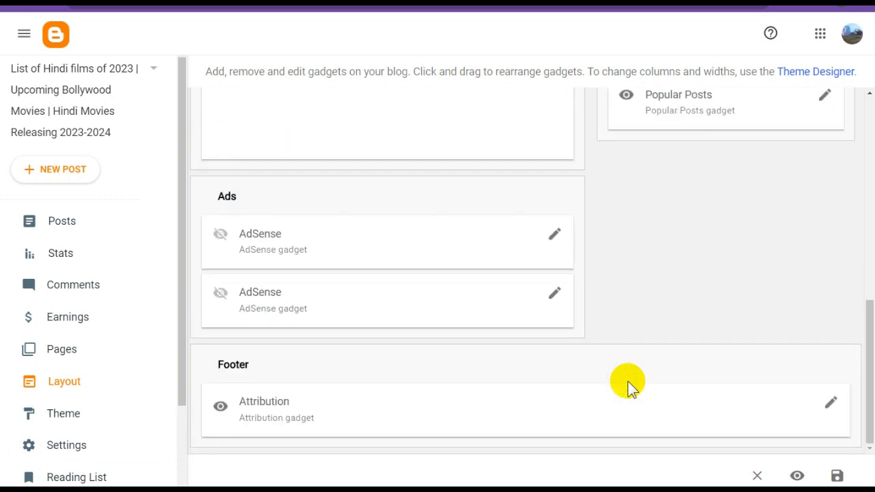
{"action": "left_click", "coordinate": [838, 476]}
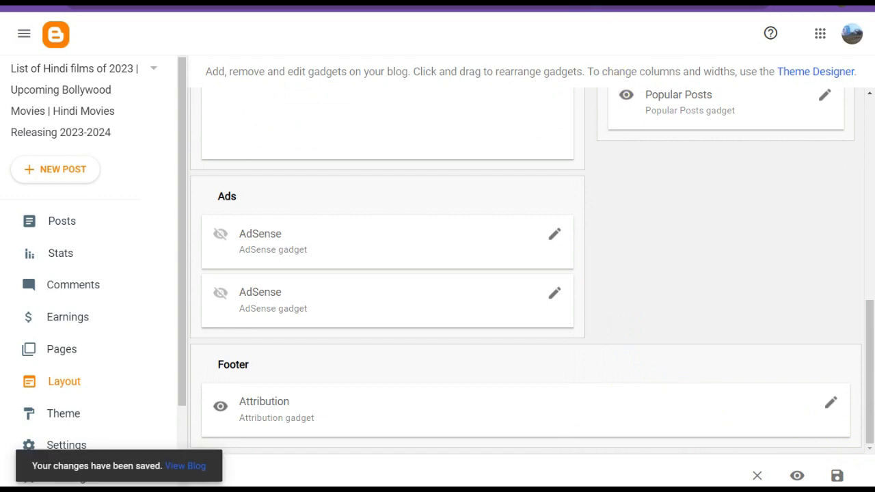
Check how the published blog looks and return to the layout to look over its gadgets
{"action": "left_click", "coordinate": [526, 3]}
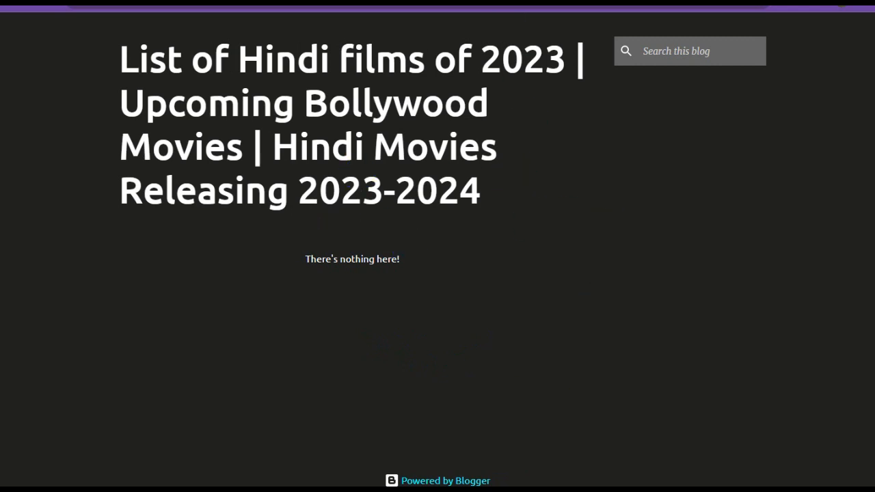
{"action": "left_click", "coordinate": [410, 1]}
{"action": "scroll", "coordinate": [557, 373], "scroll_direction": "up", "scroll_amount": 15}
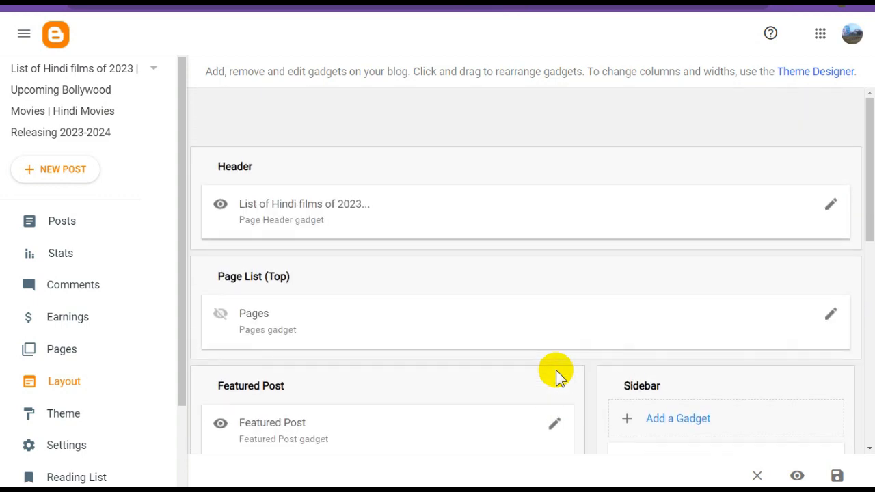
{"action": "scroll", "coordinate": [557, 373], "scroll_direction": "down", "scroll_amount": 2}
{"action": "scroll", "coordinate": [557, 375], "scroll_direction": "down", "scroll_amount": 5}
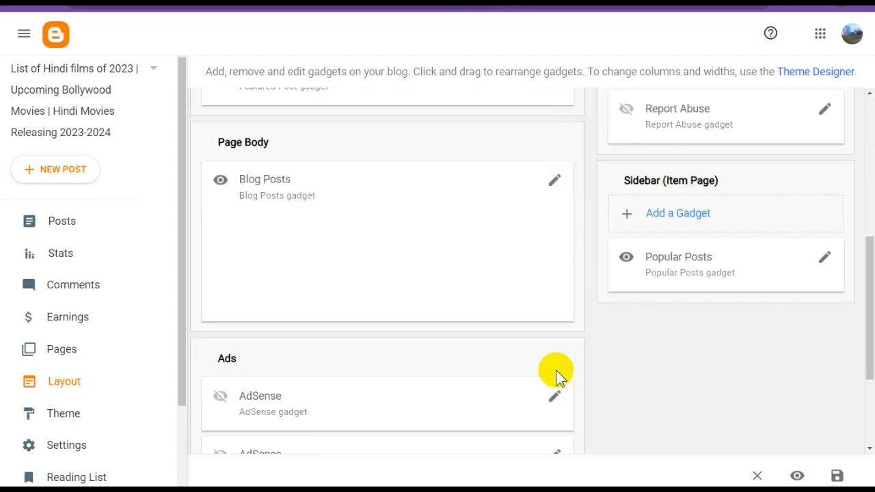
Open the HTML code of the Emporio Technica theme and place the cursor after the opening head tag
{"action": "left_click", "coordinate": [70, 413]}
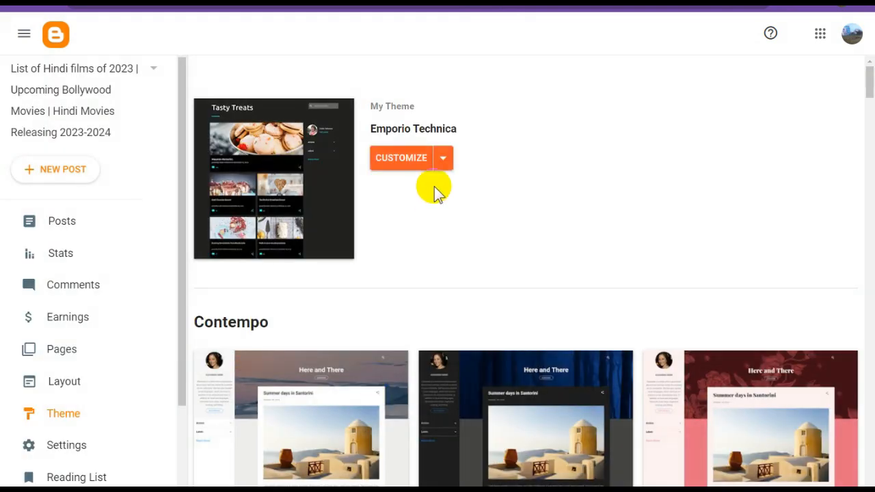
{"action": "left_click", "coordinate": [443, 159]}
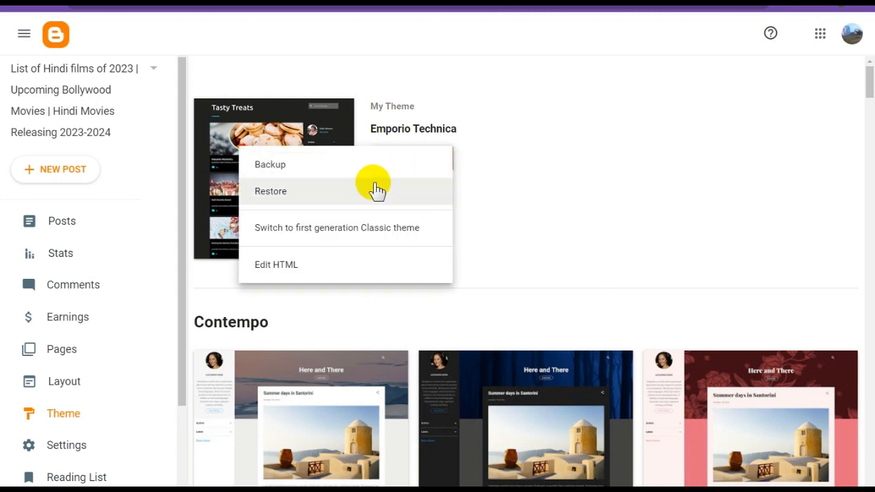
{"action": "left_click", "coordinate": [287, 266]}
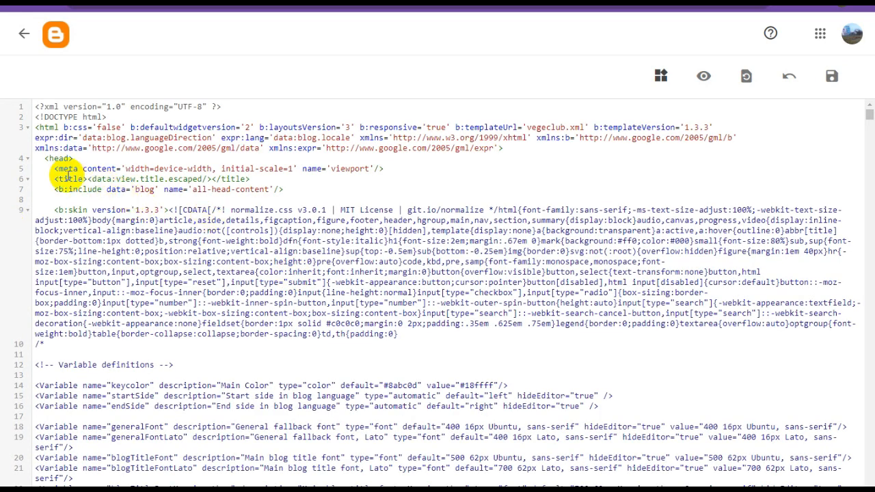
{"action": "left_click", "coordinate": [91, 158]}
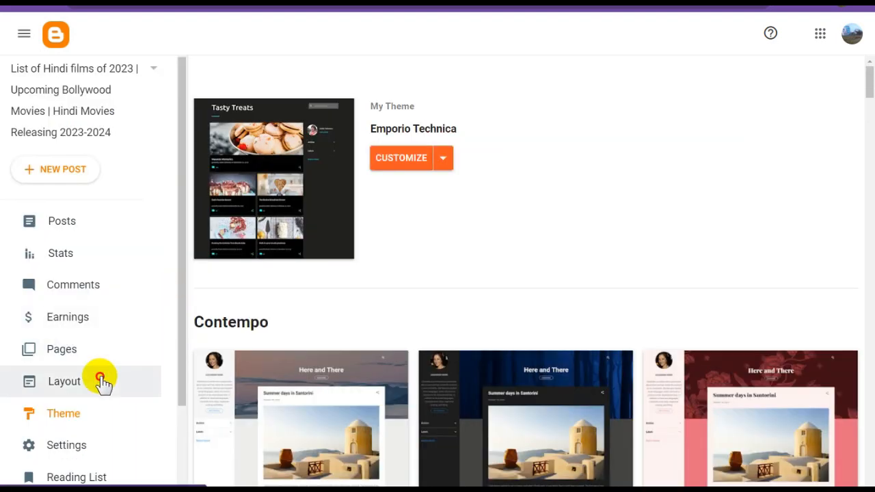
Remove the Attribution gadget from the footer of the blog's layout and save the changes
{"action": "left_click", "coordinate": [101, 378]}
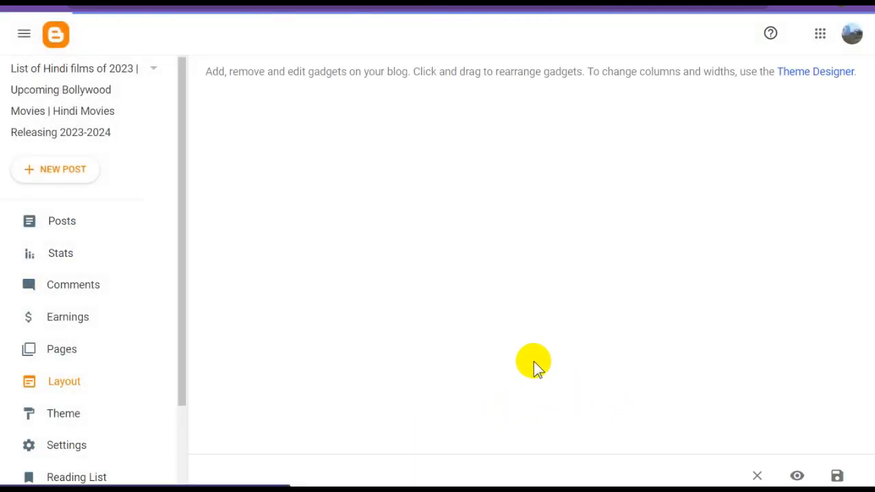
{"action": "scroll", "coordinate": [648, 362], "scroll_direction": "down", "scroll_amount": 5}
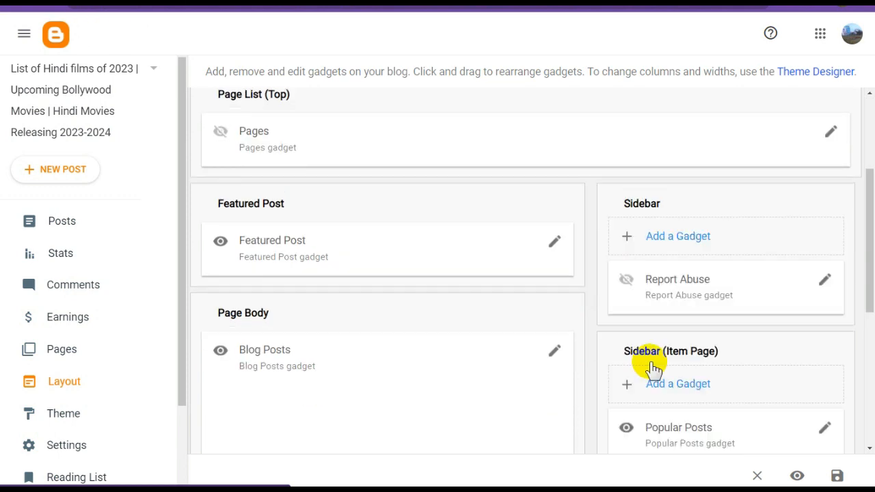
{"action": "scroll", "coordinate": [651, 362], "scroll_direction": "down", "scroll_amount": 3}
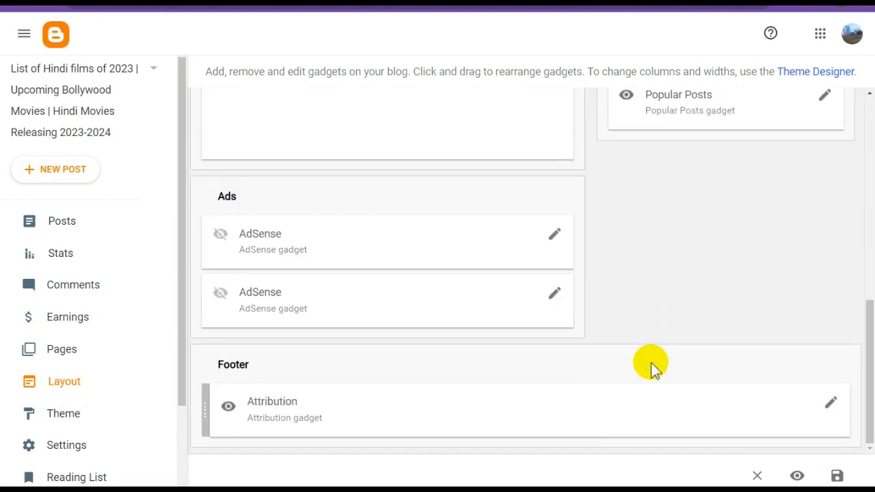
{"action": "left_click", "coordinate": [829, 408]}
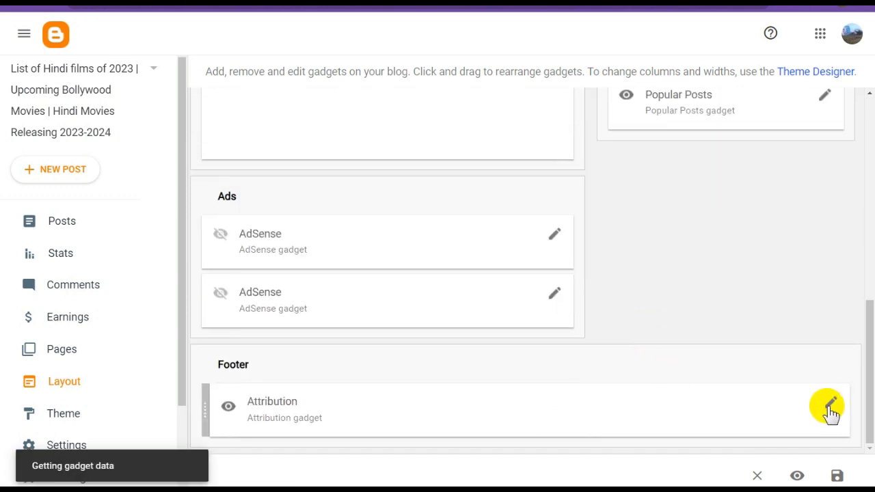
{"action": "left_click", "coordinate": [420, 320]}
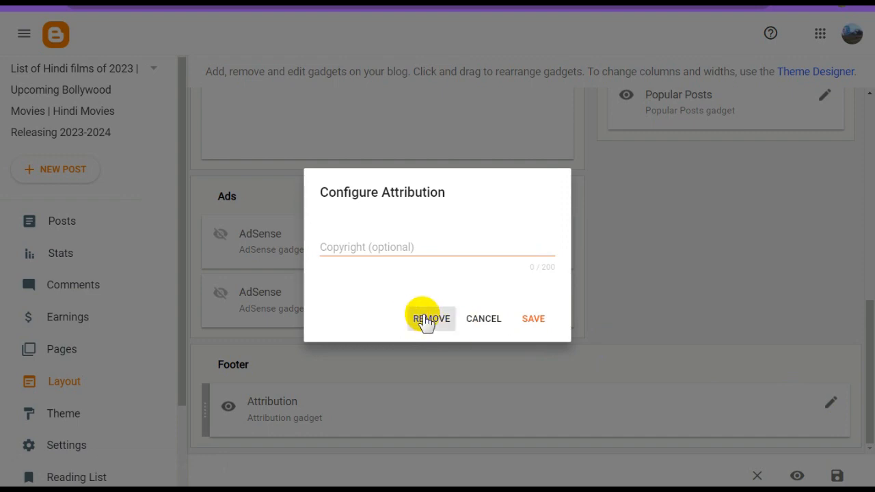
{"action": "left_click", "coordinate": [530, 295]}
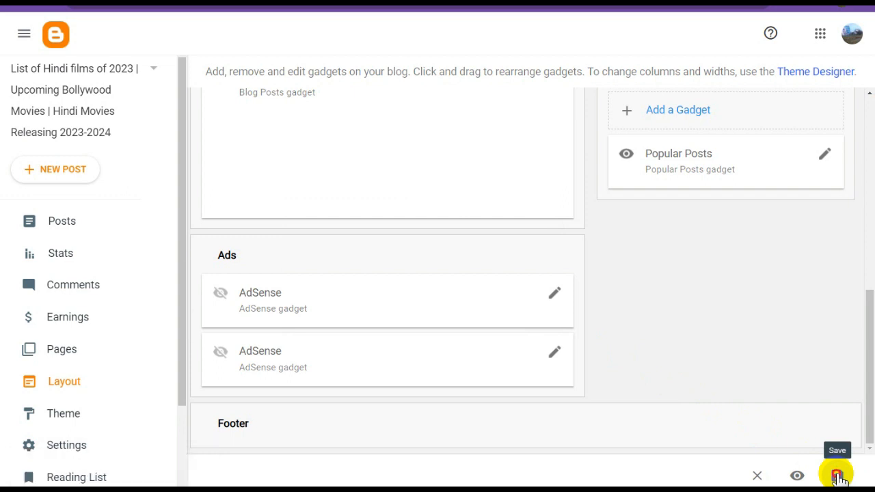
{"action": "left_click", "coordinate": [839, 476]}
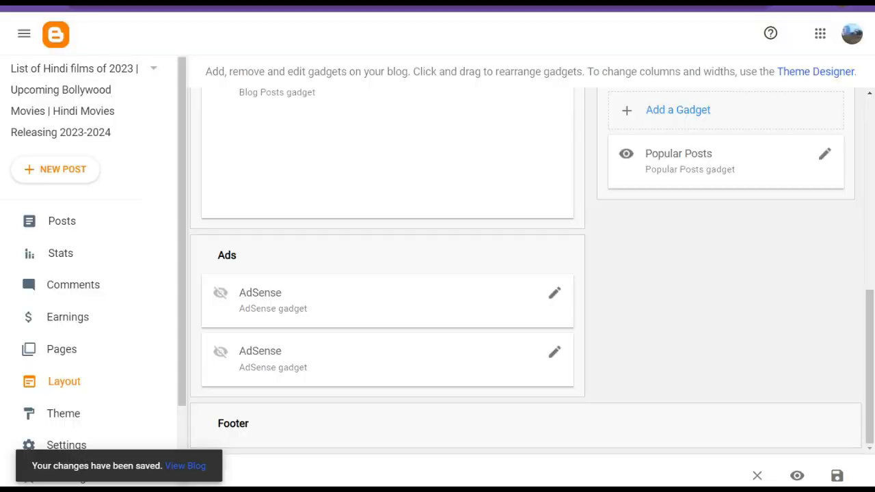
{"action": "scroll", "coordinate": [753, 245], "scroll_direction": "up", "scroll_amount": 4}
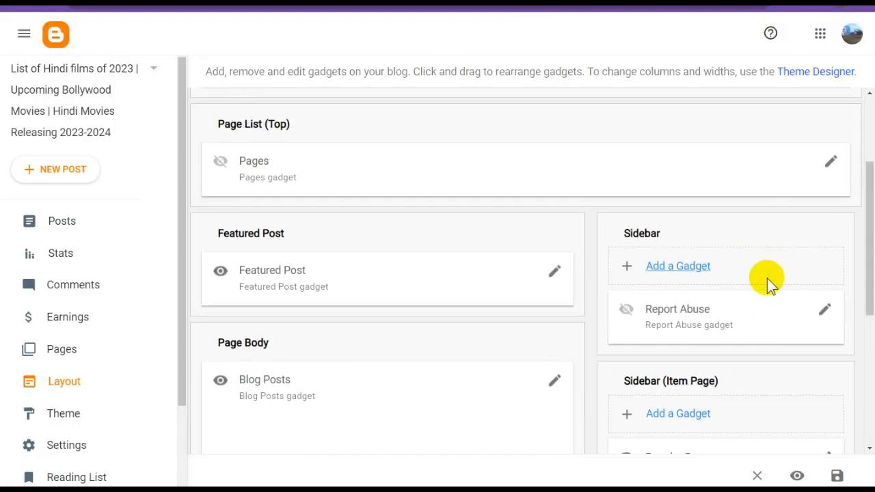
{"action": "scroll", "coordinate": [767, 279], "scroll_direction": "up", "scroll_amount": 2}
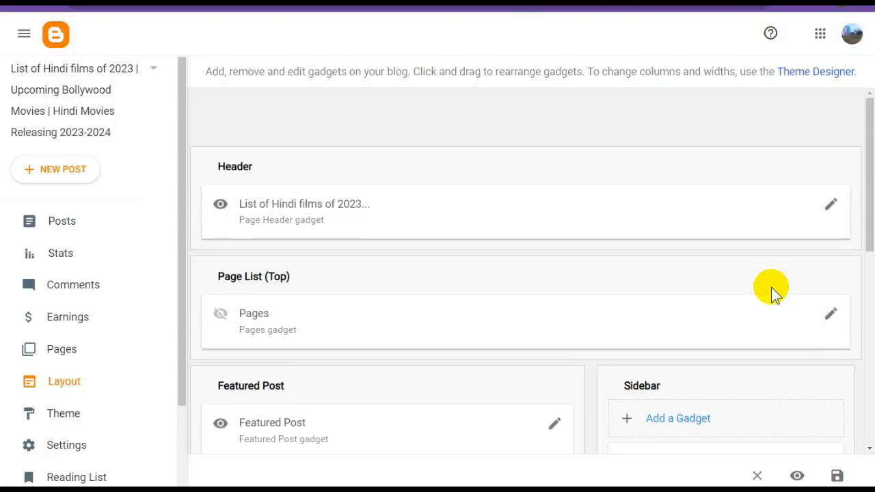
{"action": "scroll", "coordinate": [772, 291], "scroll_direction": "down", "scroll_amount": 7}
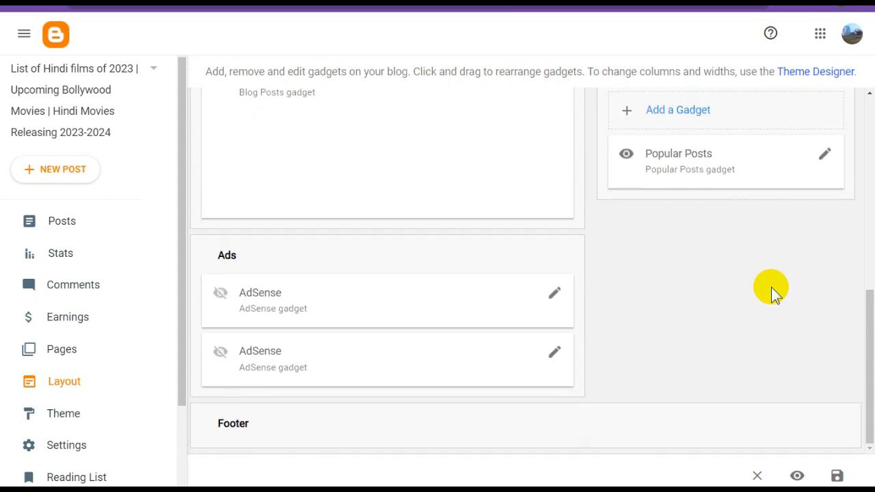
{"action": "scroll", "coordinate": [771, 287], "scroll_direction": "up", "scroll_amount": 5}
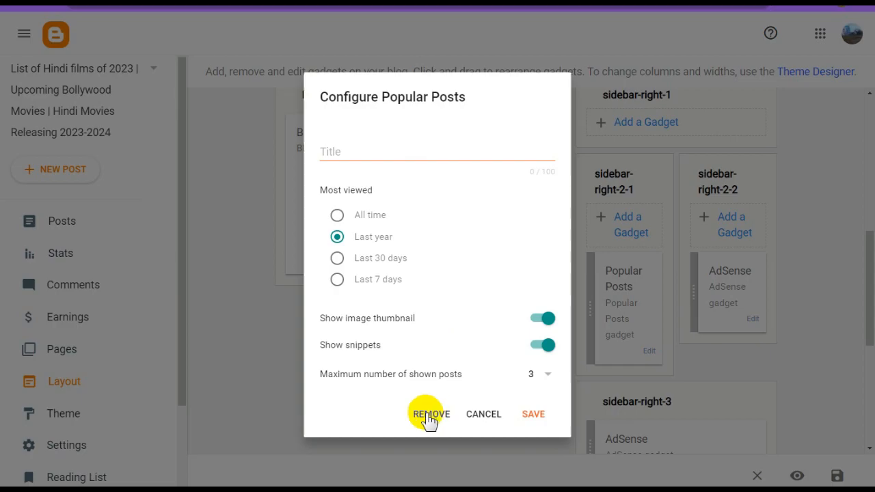
Remove the Popular Posts gadget from sidebar-right-2-1 and the AdSense gadget from sidebar-right-2-2
{"action": "left_click", "coordinate": [430, 414]}
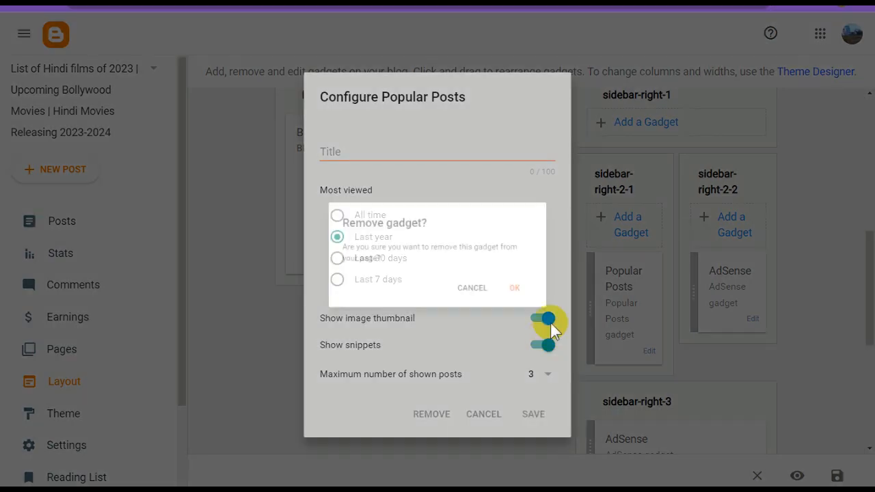
{"action": "left_click", "coordinate": [531, 293]}
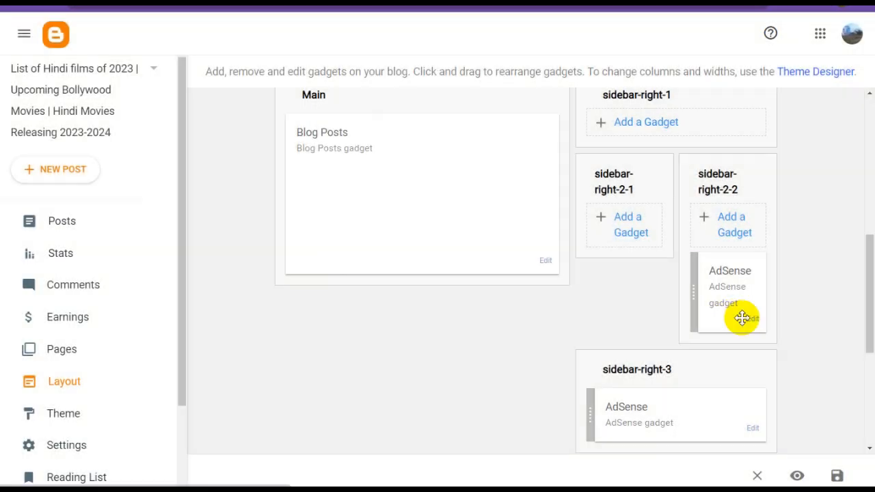
{"action": "left_click", "coordinate": [753, 319]}
{"action": "left_click", "coordinate": [467, 320]}
{"action": "left_click", "coordinate": [529, 294]}
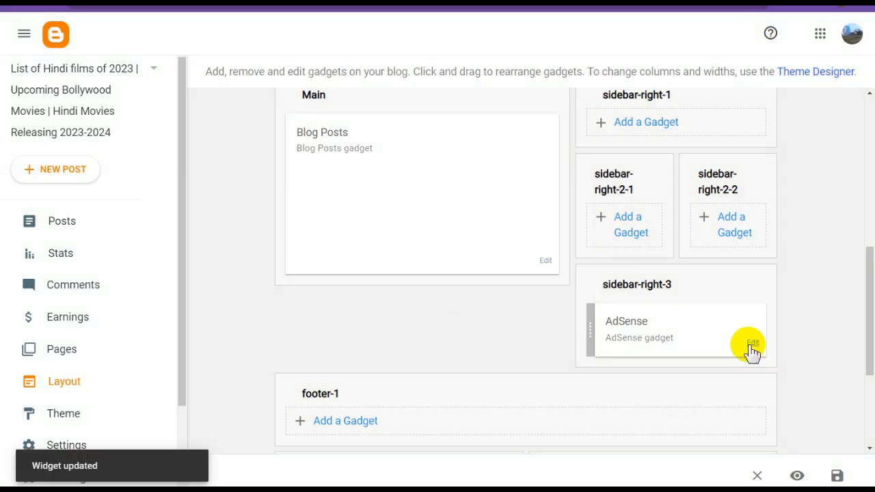
Remove the AdSense gadget from sidebar-right-3 and confirm the removal
{"action": "left_click", "coordinate": [751, 344]}
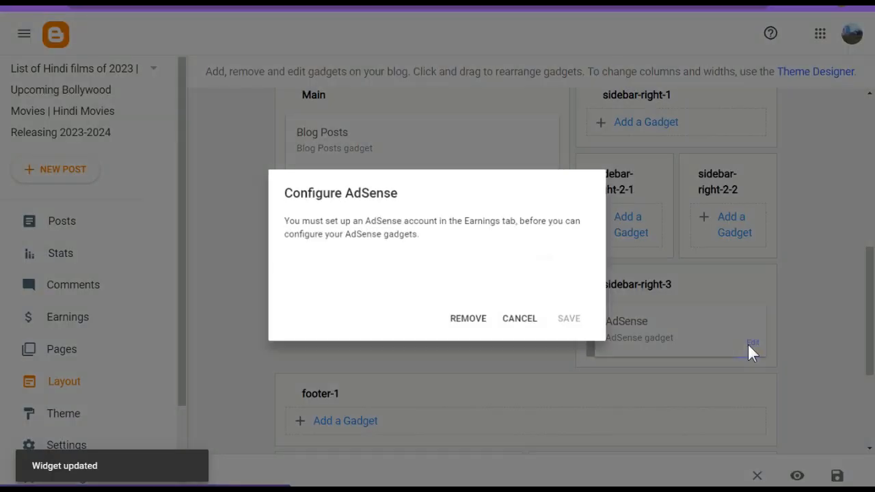
{"action": "left_click", "coordinate": [469, 321]}
{"action": "left_click", "coordinate": [532, 294]}
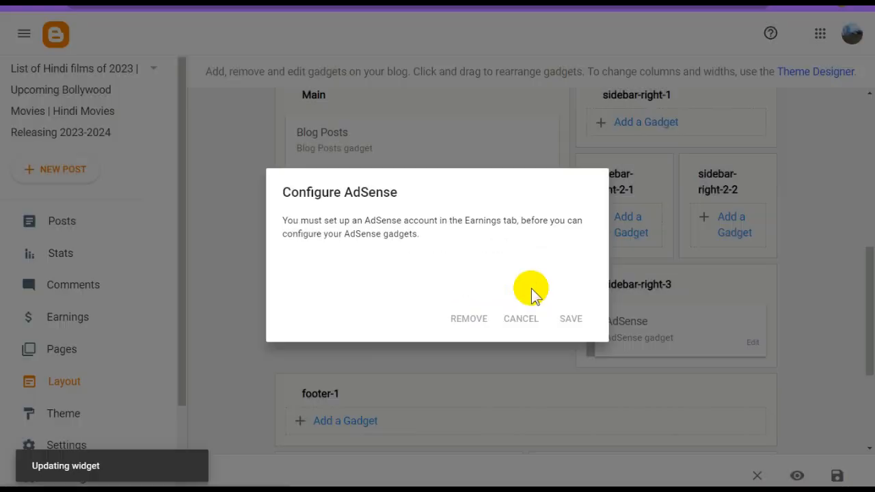
{"action": "scroll", "coordinate": [590, 354], "scroll_direction": "down", "scroll_amount": 3}
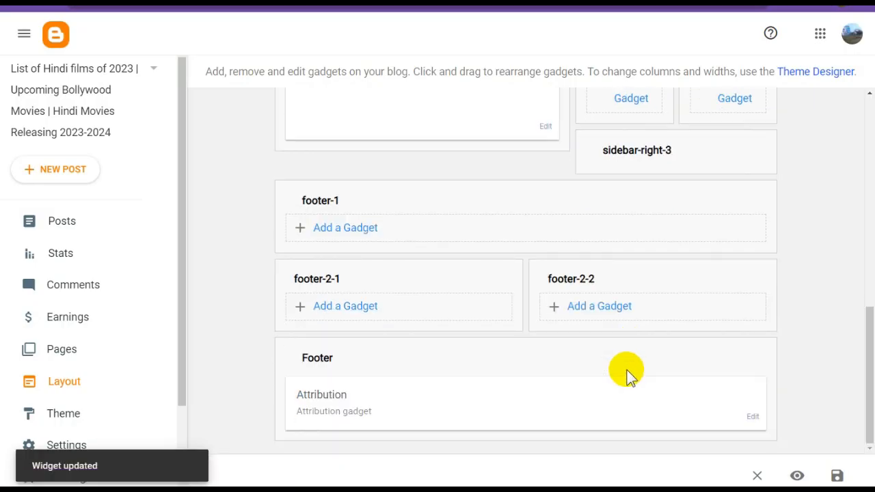
{"action": "left_click", "coordinate": [752, 417]}
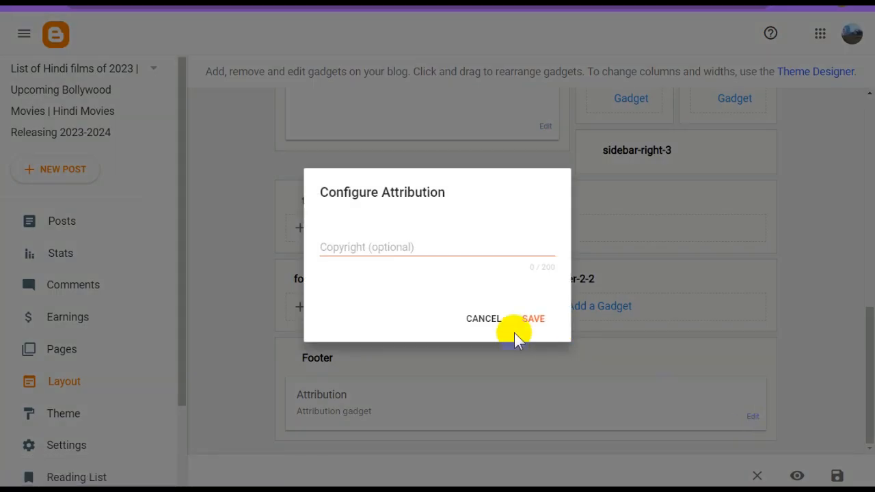
{"action": "left_click", "coordinate": [487, 320]}
Set the blog's Navbar gadget to Off and save the layout
{"action": "scroll", "coordinate": [698, 366], "scroll_direction": "up", "scroll_amount": 6}
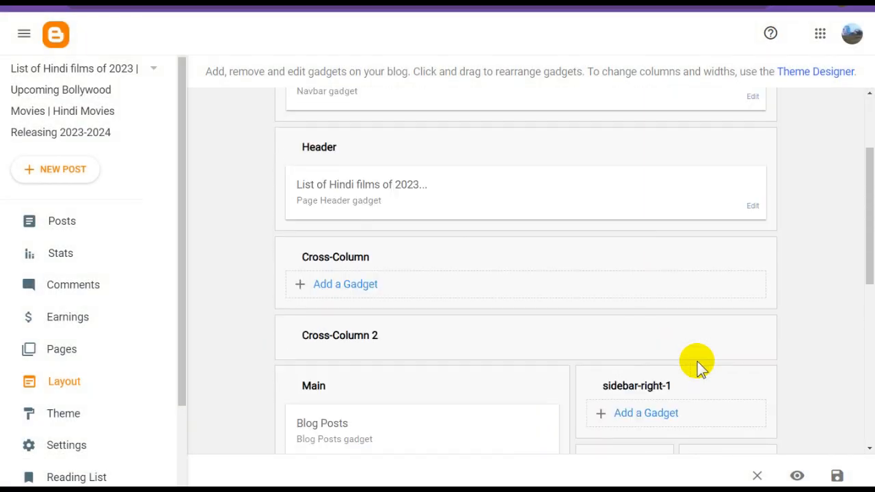
{"action": "scroll", "coordinate": [698, 366], "scroll_direction": "up", "scroll_amount": 3}
{"action": "left_click", "coordinate": [752, 231]}
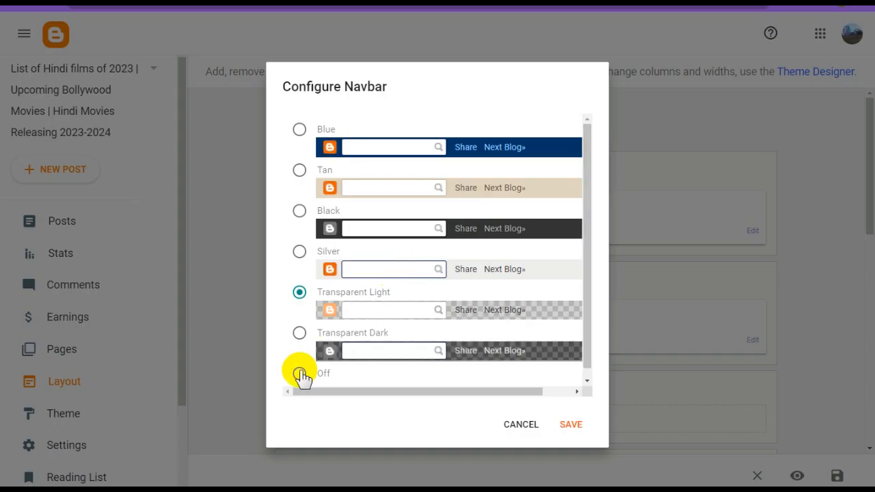
{"action": "left_click", "coordinate": [299, 374]}
{"action": "left_click", "coordinate": [570, 423]}
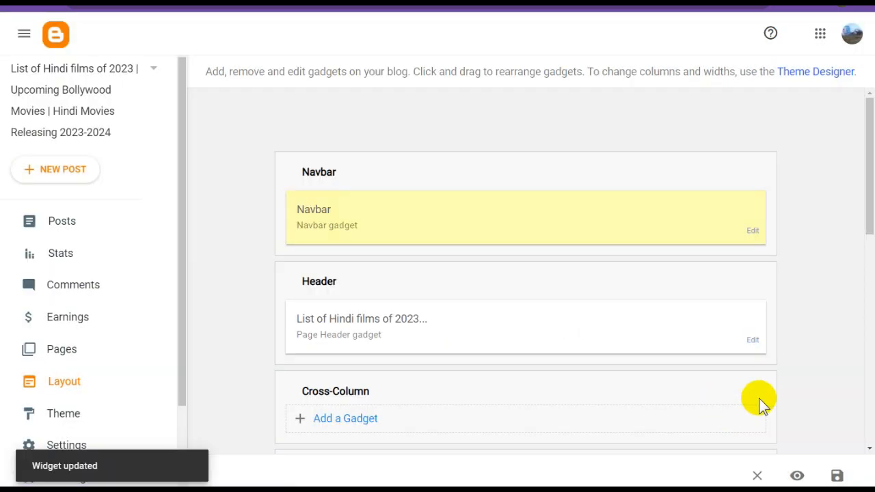
{"action": "scroll", "coordinate": [785, 398], "scroll_direction": "down", "scroll_amount": 6}
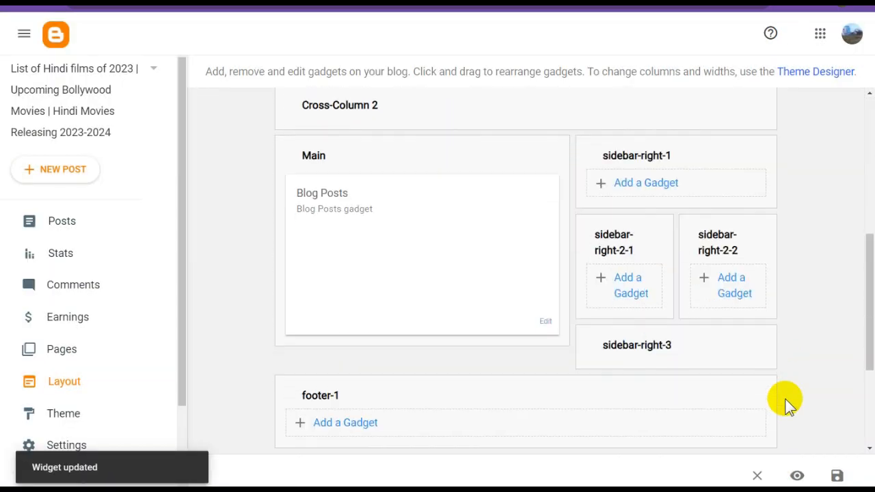
{"action": "scroll", "coordinate": [785, 399], "scroll_direction": "down", "scroll_amount": 1}
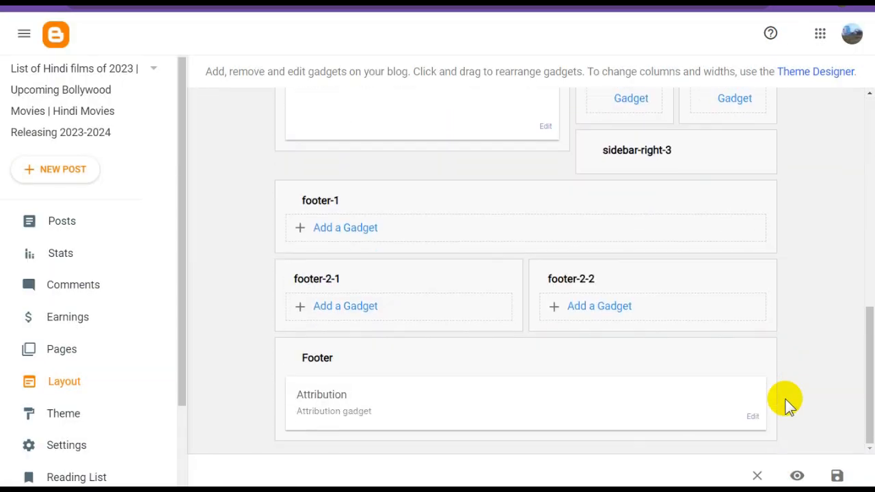
{"action": "left_click", "coordinate": [838, 475]}
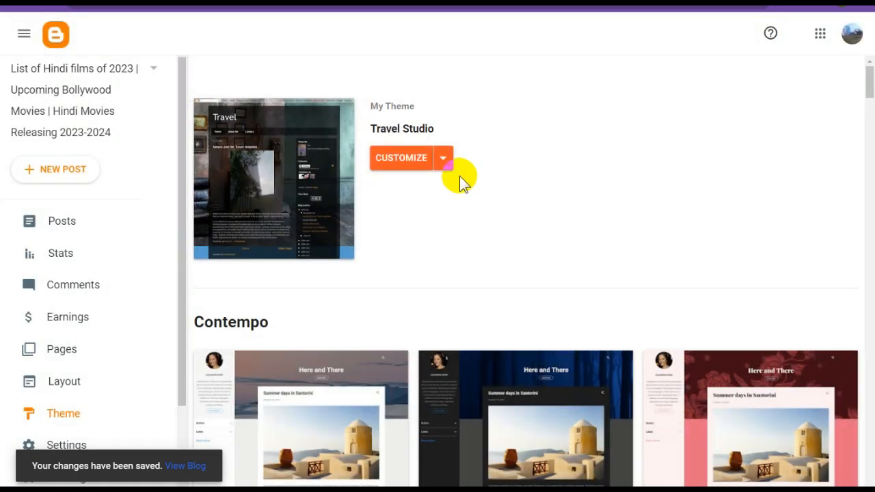
Open the Travel Studio theme's HTML code and copy the full blog title line from the cinematicmoviesvideo.rtf document in WordPad
{"action": "left_click", "coordinate": [444, 160]}
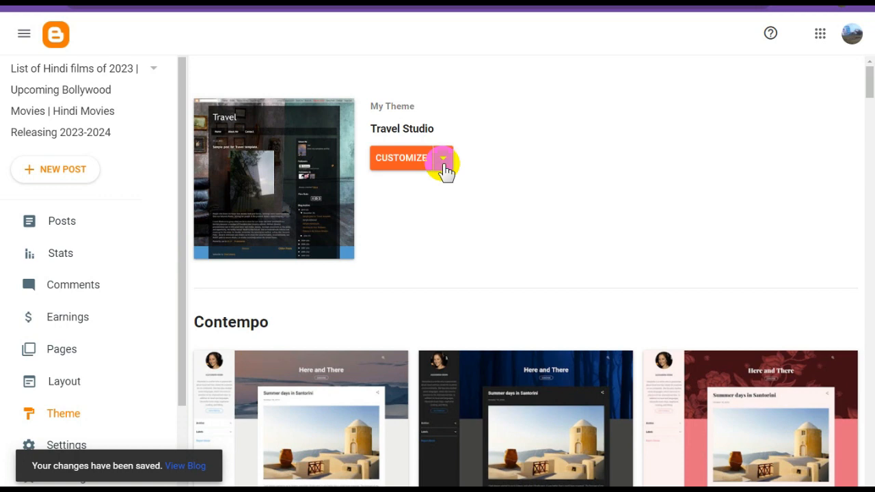
{"action": "left_click", "coordinate": [310, 270]}
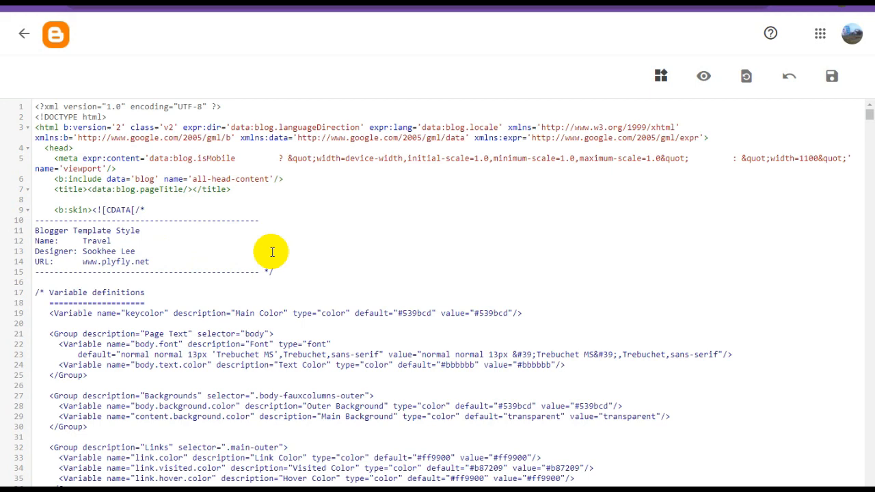
{"action": "left_click", "coordinate": [212, 490]}
{"action": "left_click", "coordinate": [348, 299]}
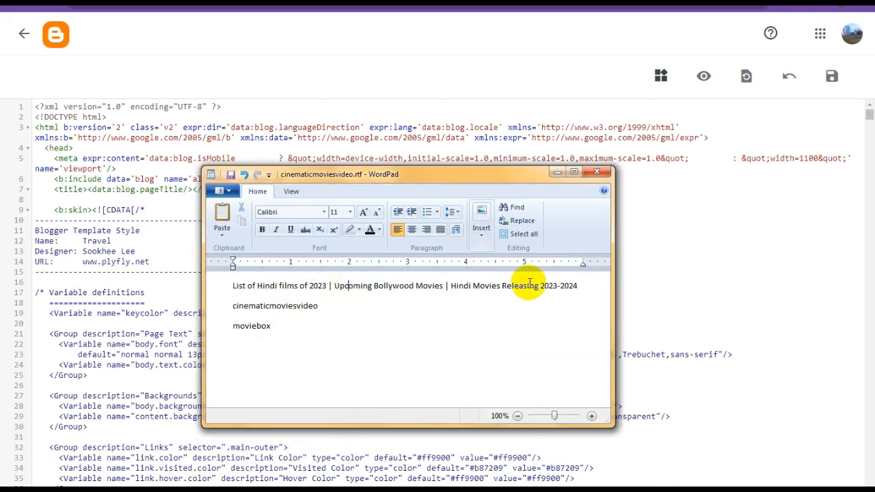
{"action": "left_click_drag", "start_coordinate": [580, 286], "coordinate": [222, 286]}
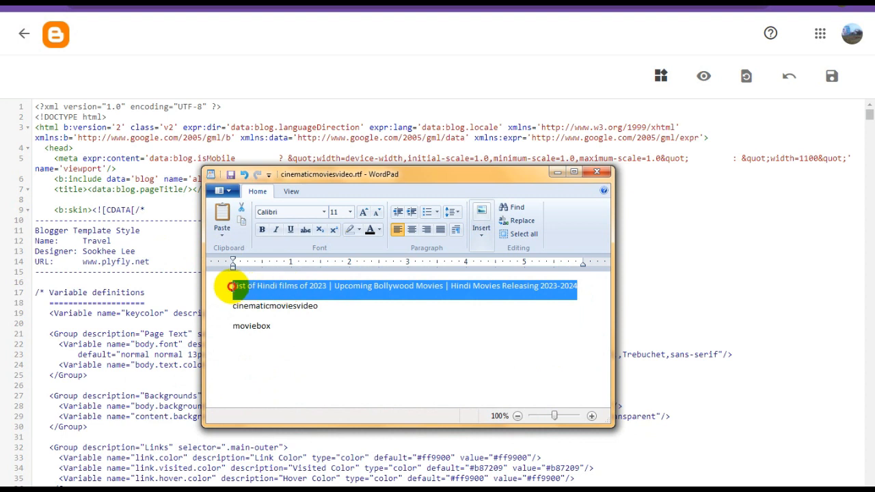
{"action": "right_click", "coordinate": [272, 286]}
{"action": "left_click", "coordinate": [298, 304]}
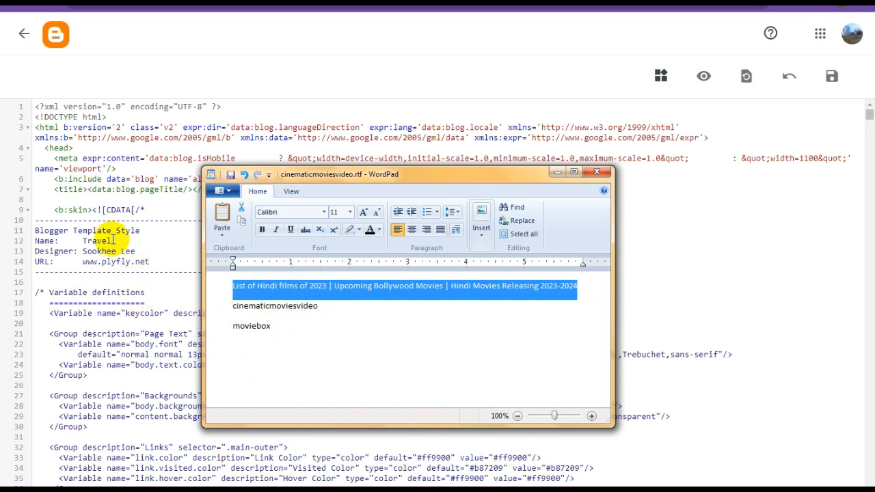
Replace the template name Travel in the theme code with "List of Hindi films of 2023 | Upcoming Bollywood Movies | Hindi Movies Releasing 2023-2024"
{"action": "left_click", "coordinate": [89, 230]}
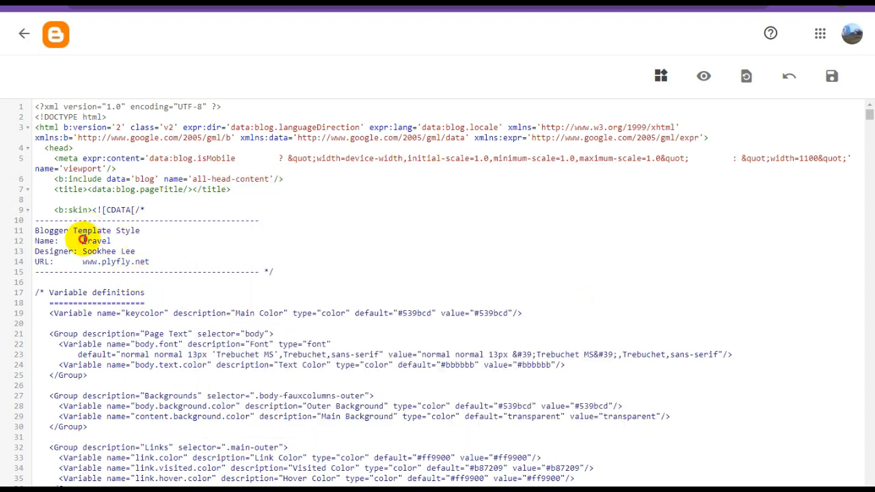
{"action": "left_click_drag", "start_coordinate": [83, 240], "coordinate": [117, 241]}
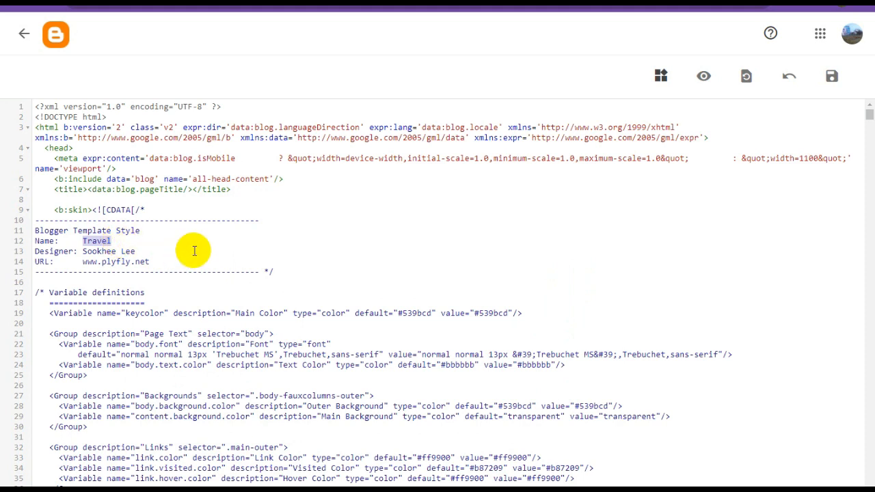
{"action": "key", "text": "ctrl+v"}
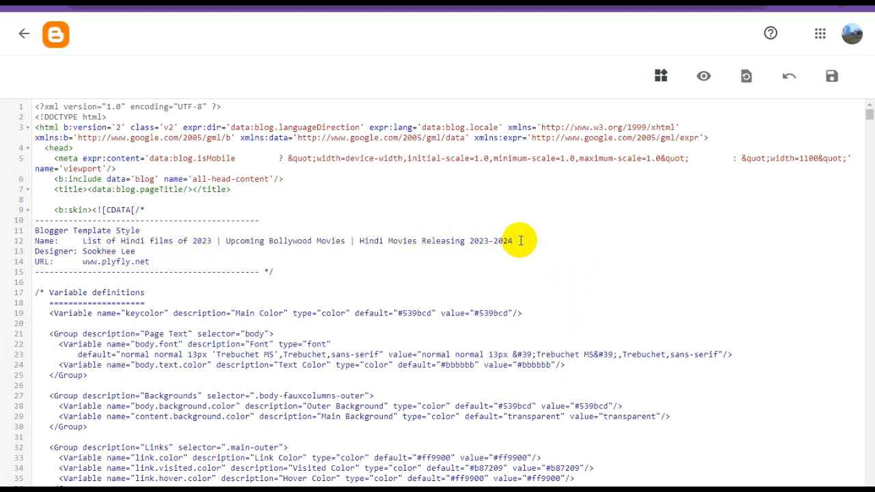
{"action": "left_click_drag", "start_coordinate": [519, 241], "coordinate": [233, 241]}
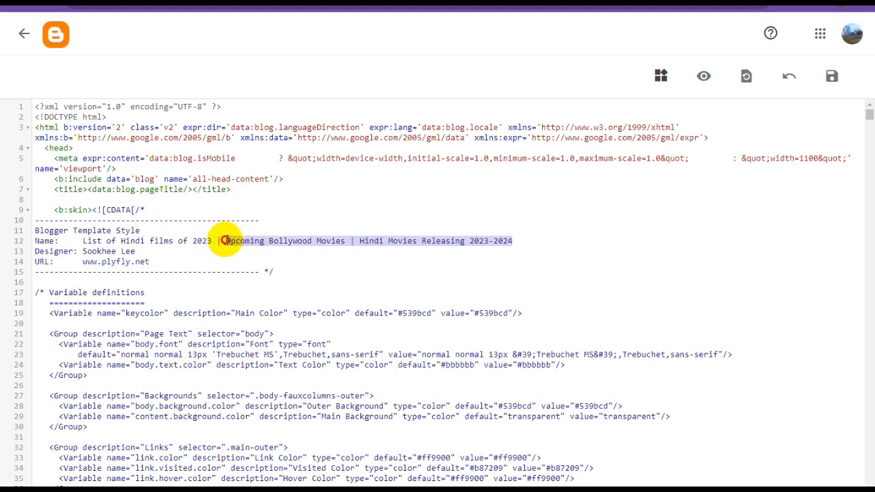
{"action": "left_click_drag", "start_coordinate": [225, 241], "coordinate": [224, 244]}
{"action": "left_click", "coordinate": [380, 242]}
{"action": "left_click_drag", "start_coordinate": [514, 239], "coordinate": [359, 242]}
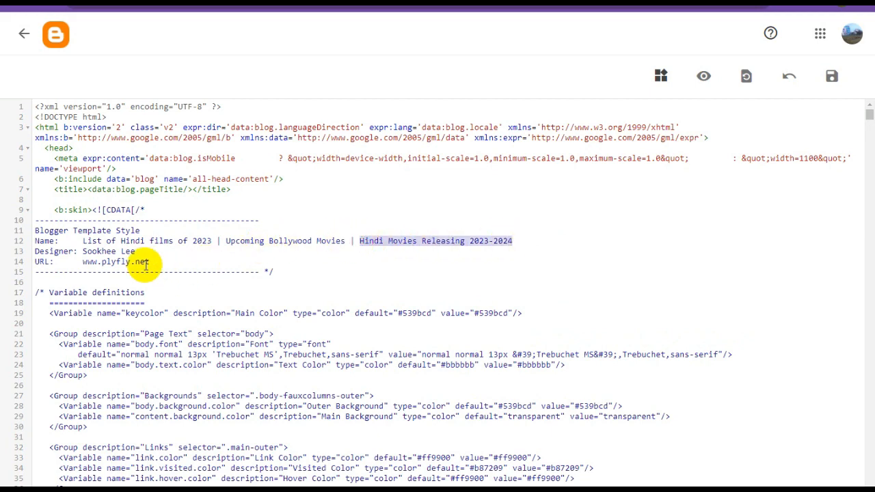
{"action": "left_click", "coordinate": [127, 252]}
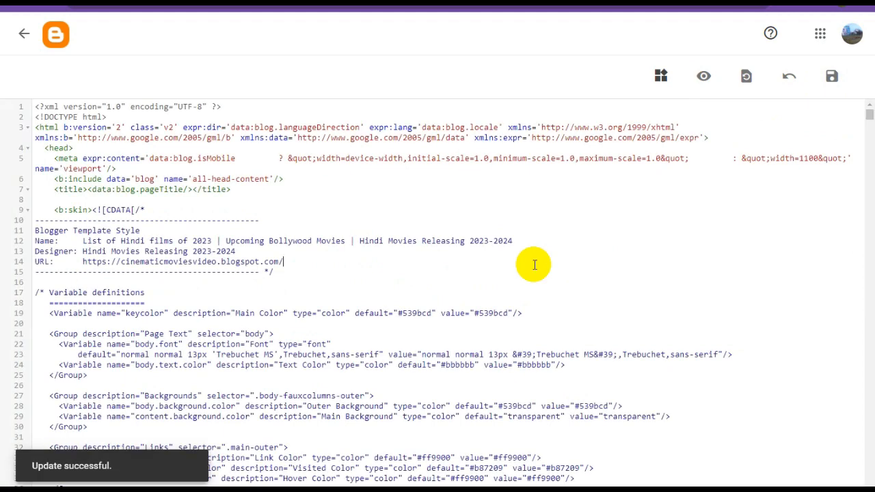
{"action": "left_click", "coordinate": [194, 190]}
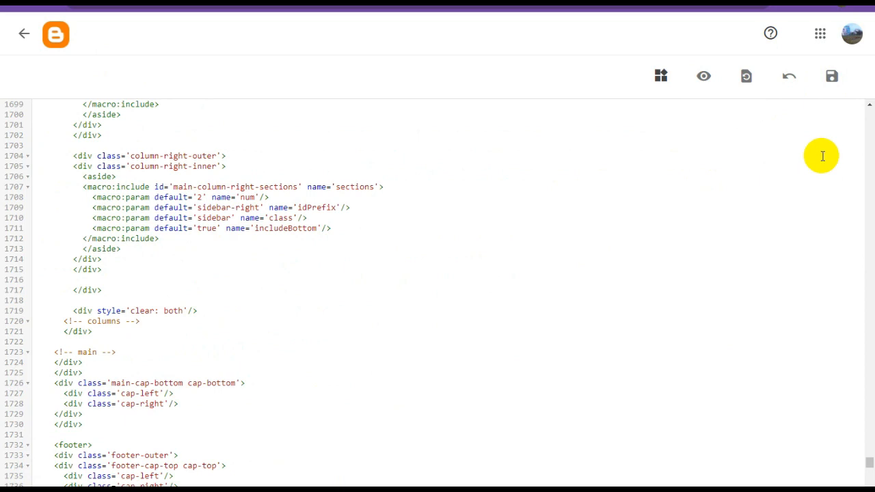
{"action": "left_click", "coordinate": [21, 37]}
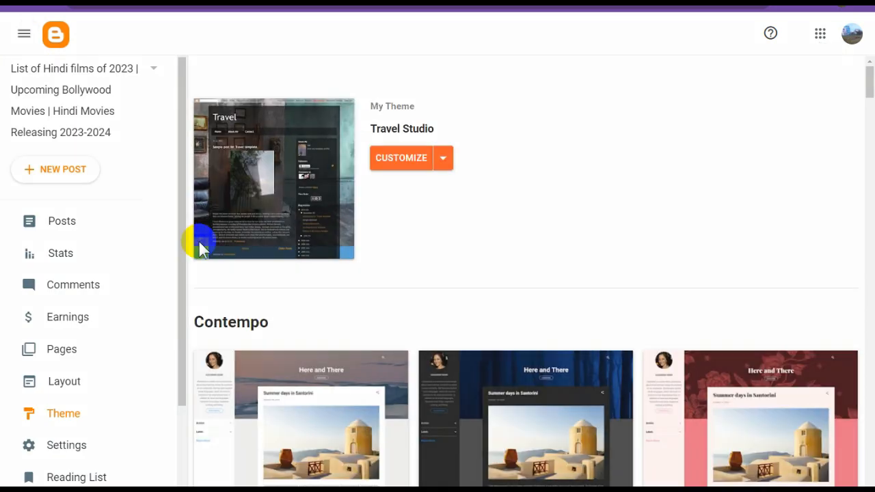
Remove the Attribution gadget from the Footer section of the layout and save the arrangement
{"action": "left_click", "coordinate": [72, 380]}
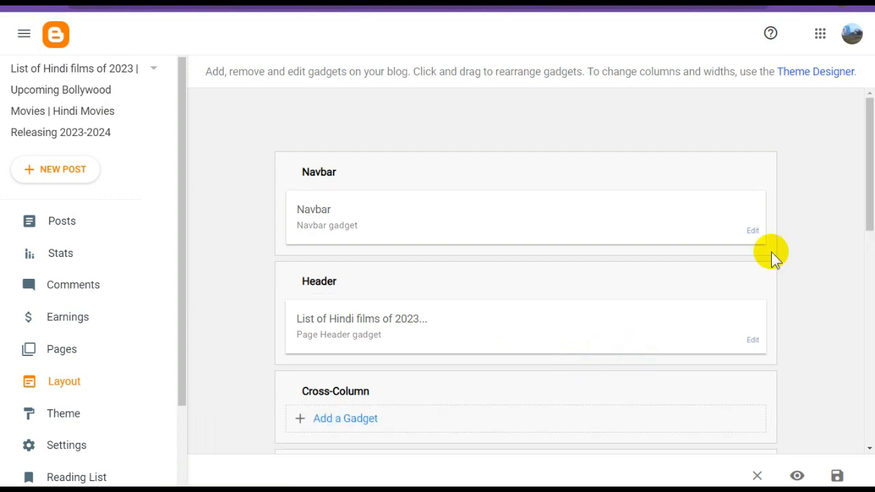
{"action": "left_click", "coordinate": [752, 235]}
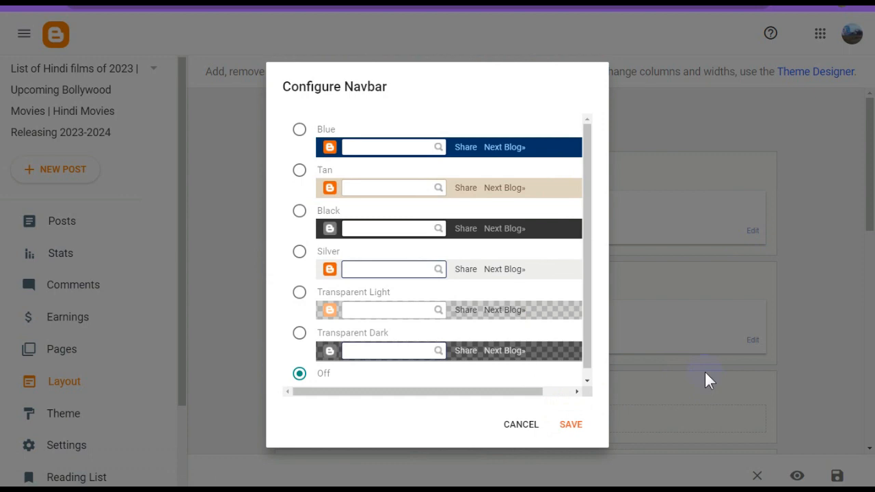
{"action": "scroll", "coordinate": [705, 372], "scroll_direction": "down", "scroll_amount": 10}
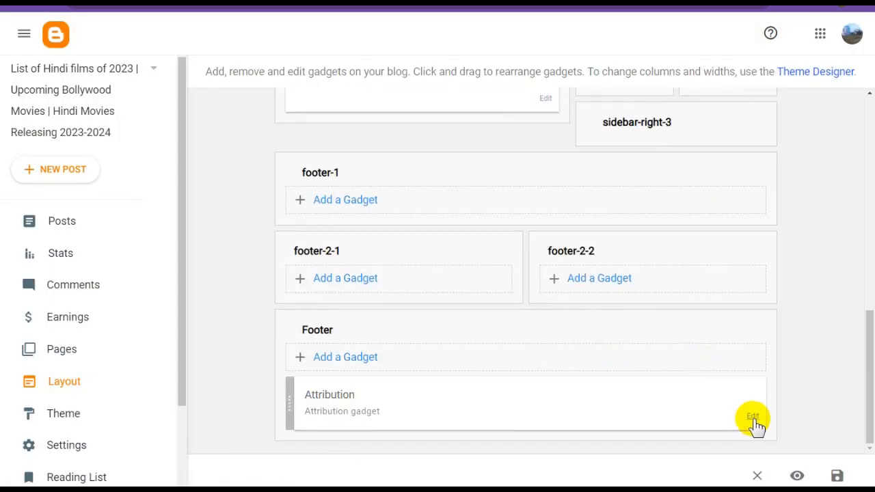
{"action": "left_click", "coordinate": [753, 417]}
{"action": "left_click", "coordinate": [419, 311]}
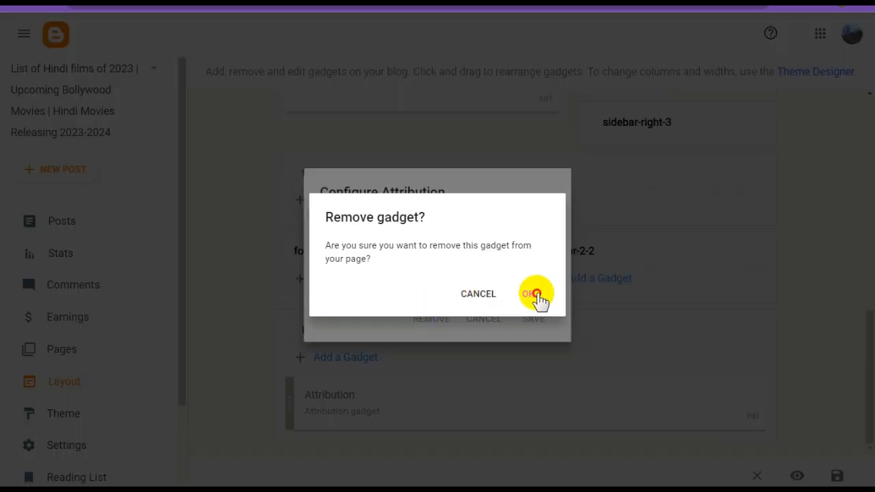
{"action": "left_click", "coordinate": [535, 293]}
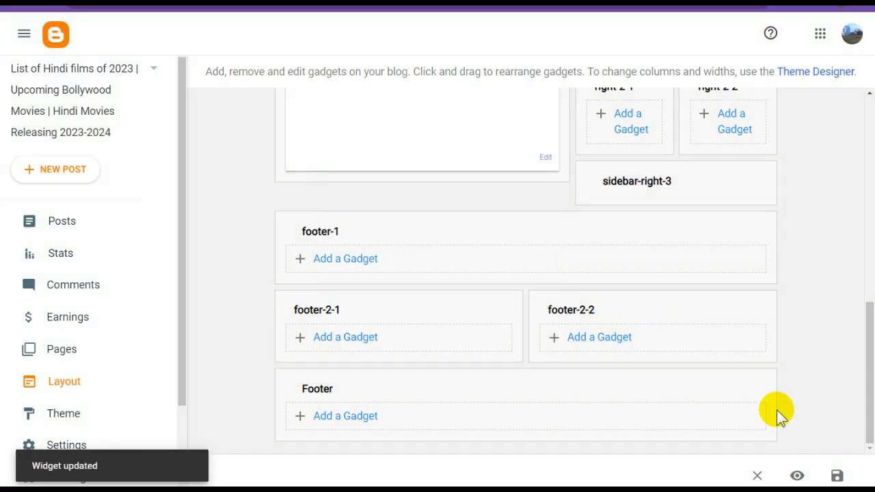
{"action": "left_click", "coordinate": [836, 477]}
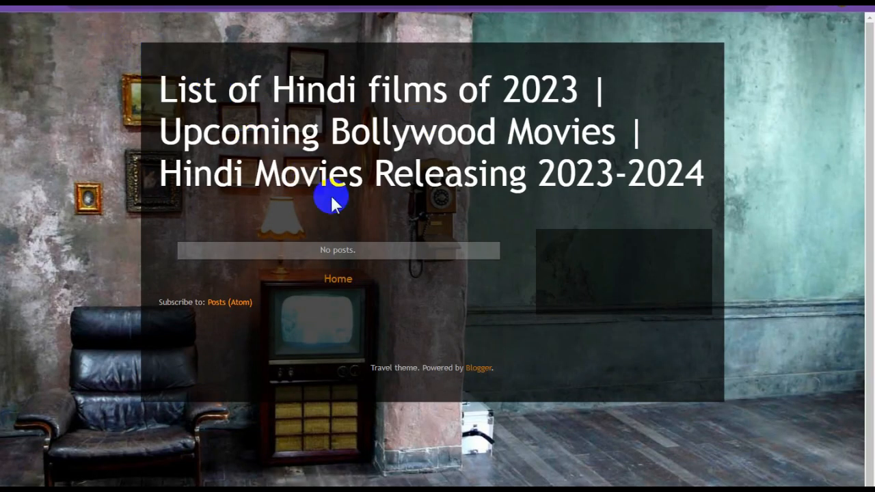
Check the subscribe link on the reloaded blog and hide it with the custom CSS ".feed-links {display:none !important;}"
{"action": "key", "text": "F5"}
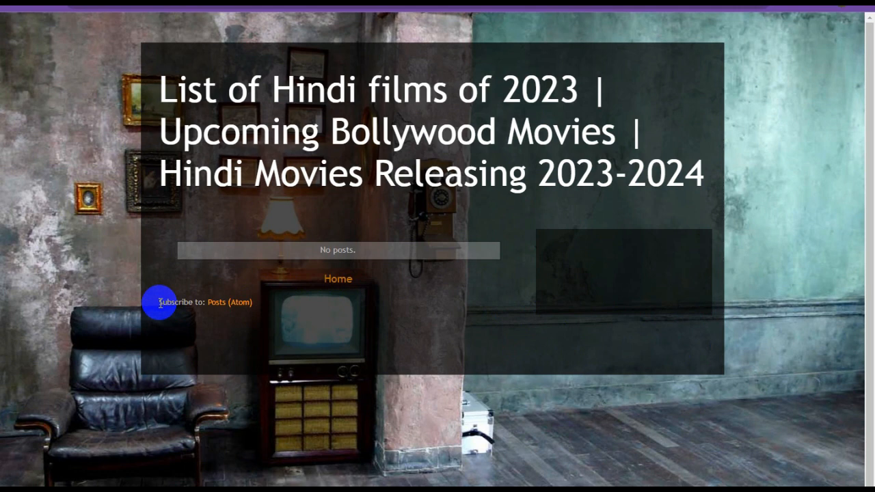
{"action": "left_click_drag", "start_coordinate": [160, 303], "coordinate": [263, 315]}
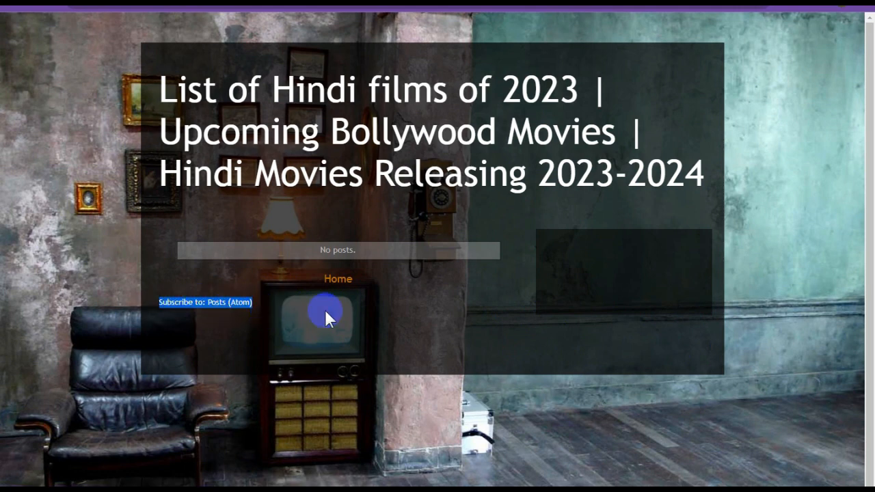
{"action": "left_click", "coordinate": [643, 291]}
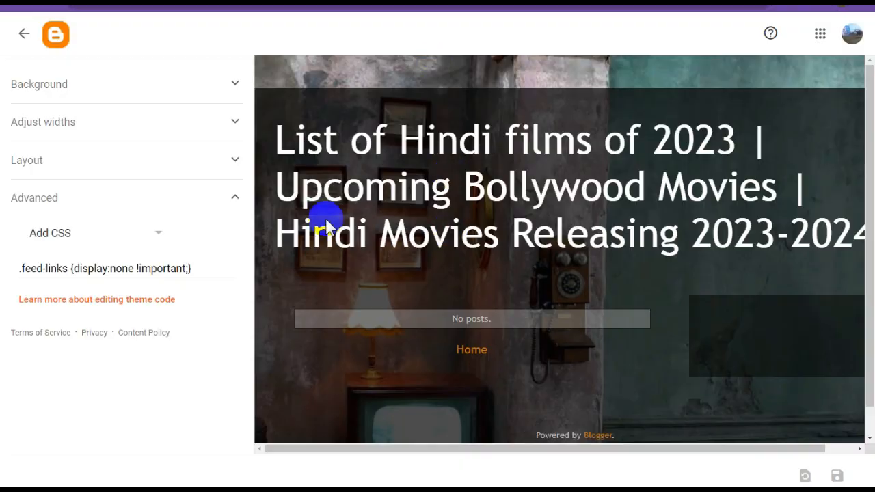
{"action": "left_click", "coordinate": [24, 25]}
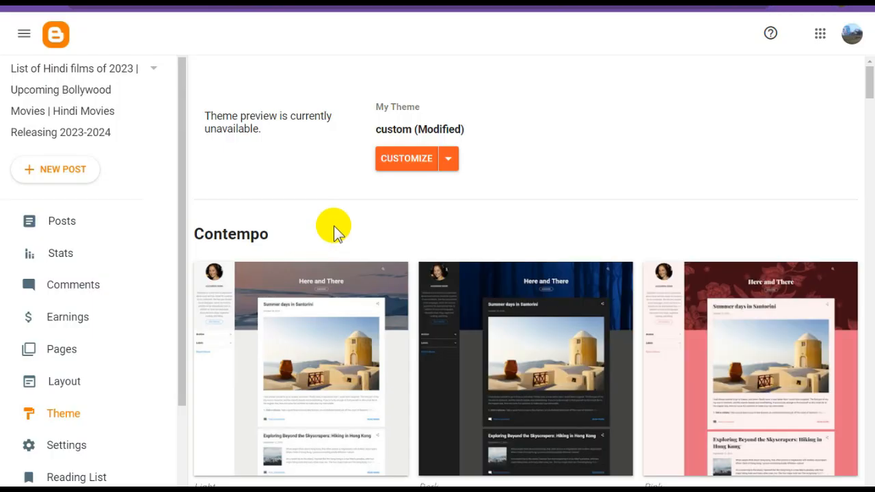
Remove the blog's background image in the Theme Designer and set the main color theme to black
{"action": "left_click", "coordinate": [87, 383]}
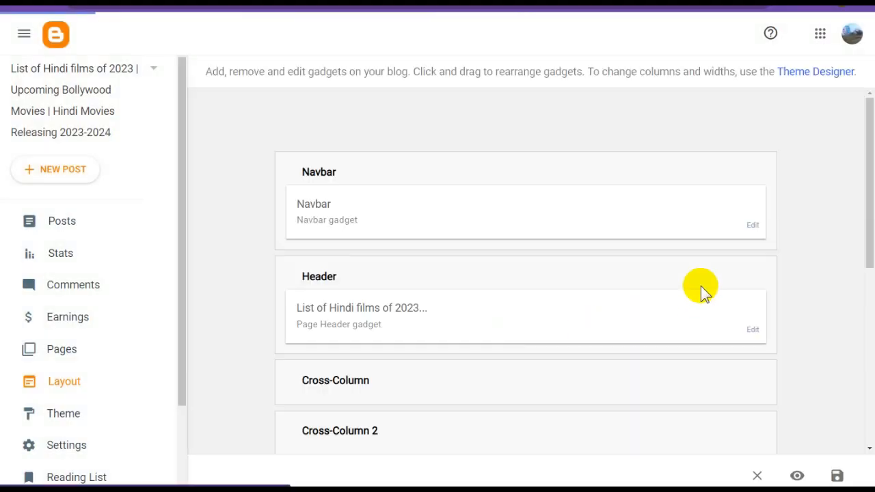
{"action": "left_click", "coordinate": [832, 73]}
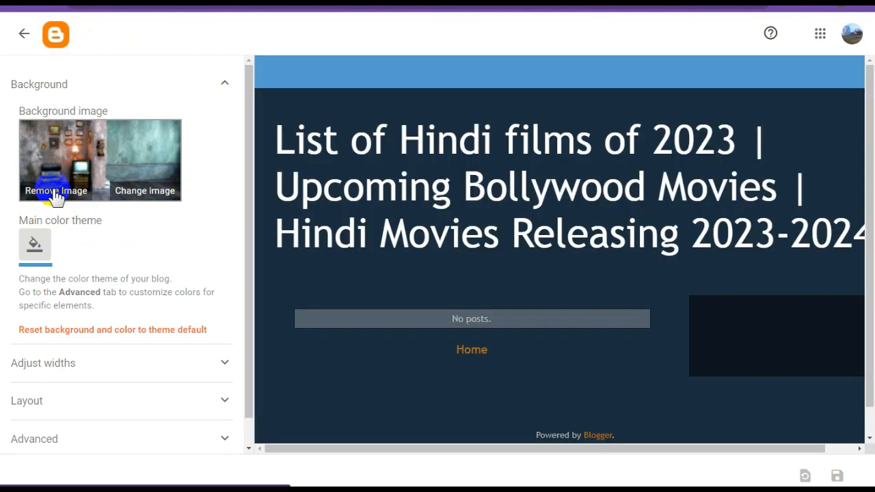
{"action": "left_click", "coordinate": [56, 194]}
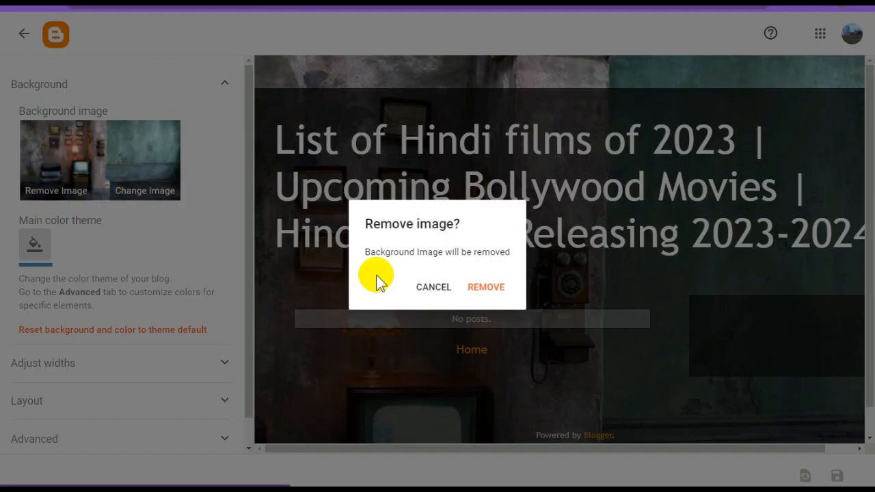
{"action": "left_click", "coordinate": [486, 288]}
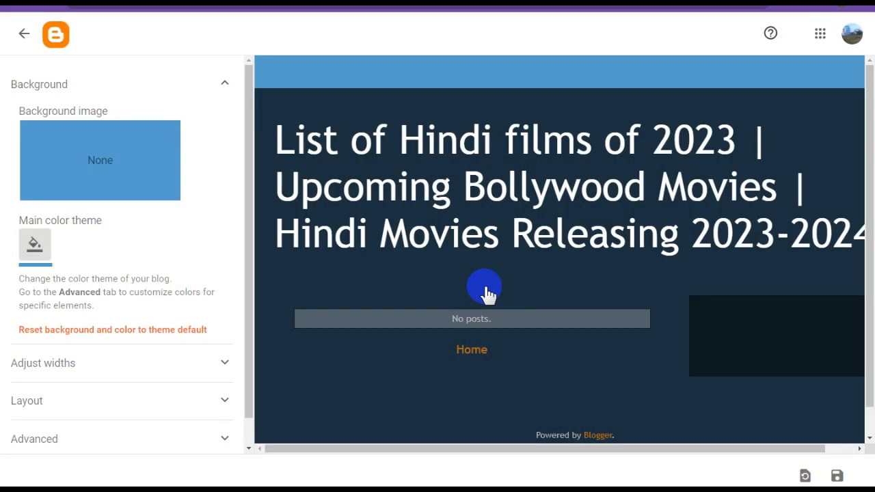
{"action": "left_click", "coordinate": [32, 246]}
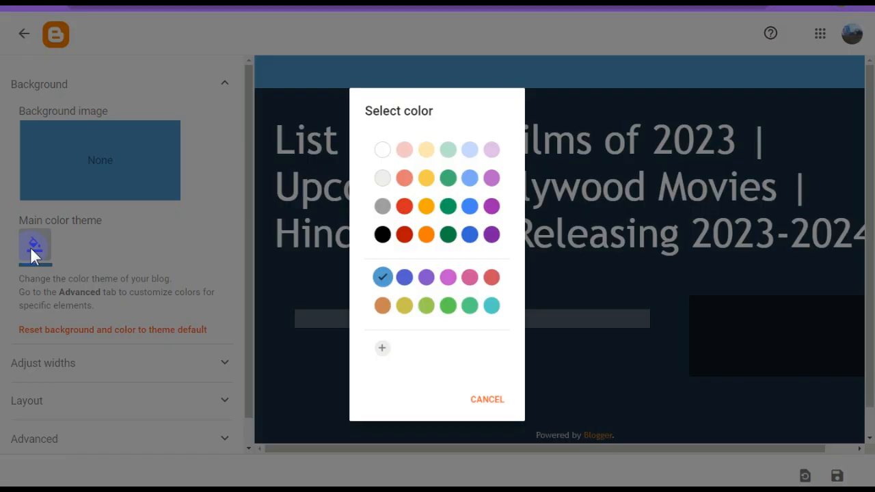
{"action": "left_click", "coordinate": [381, 234]}
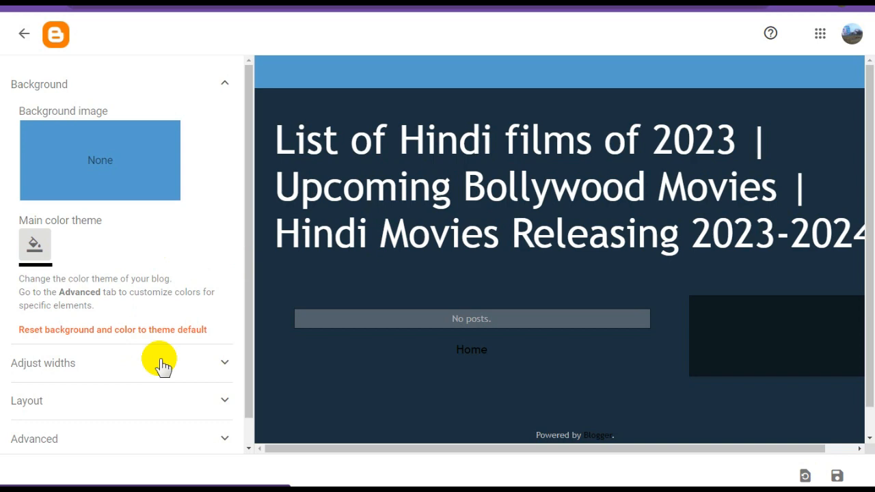
Set the entire blog width to 1200 px and the right sidebar width to 300 px
{"action": "scroll", "coordinate": [164, 363], "scroll_direction": "down", "scroll_amount": 1}
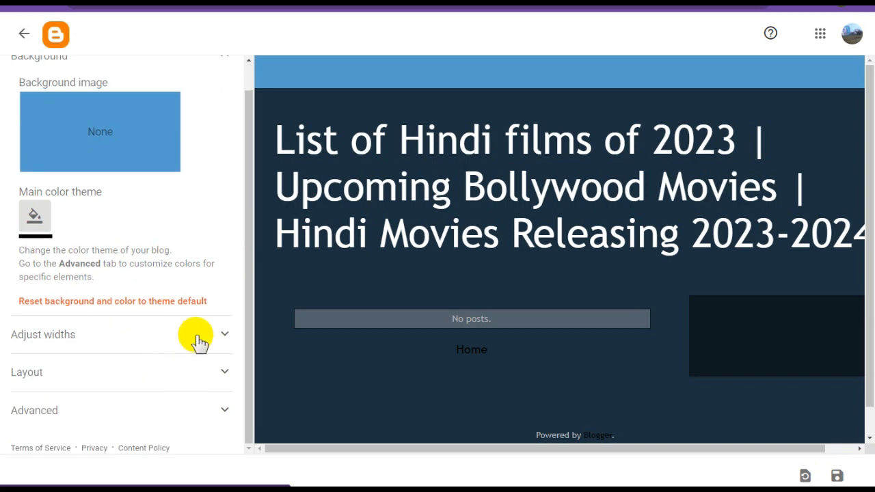
{"action": "left_click", "coordinate": [200, 342]}
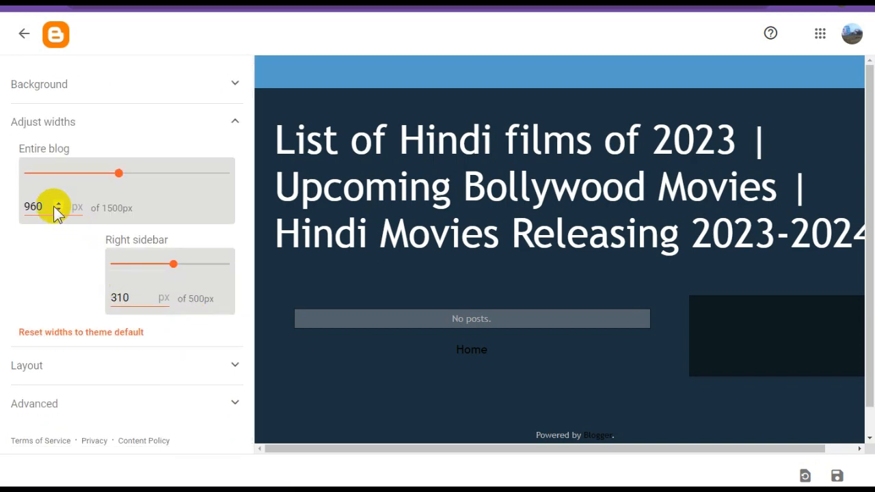
{"action": "left_click_drag", "start_coordinate": [43, 205], "coordinate": [2, 216]}
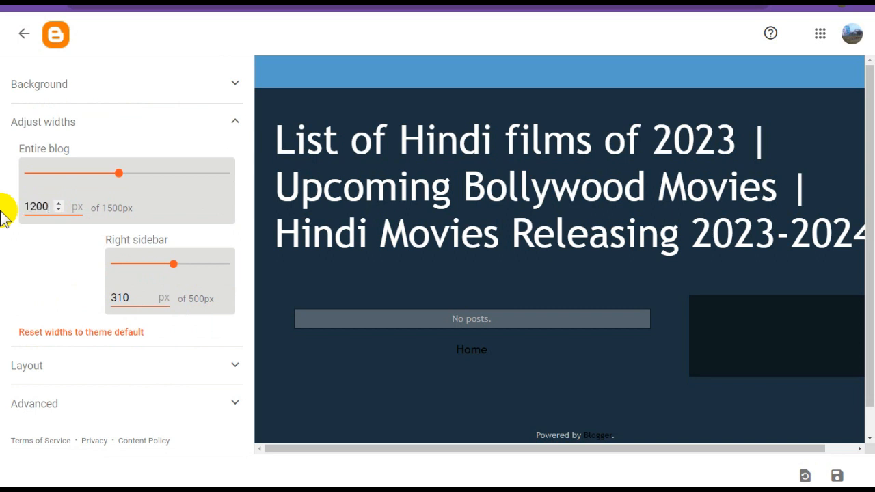
{"action": "type", "text": "1200"}
{"action": "left_click", "coordinate": [129, 295]}
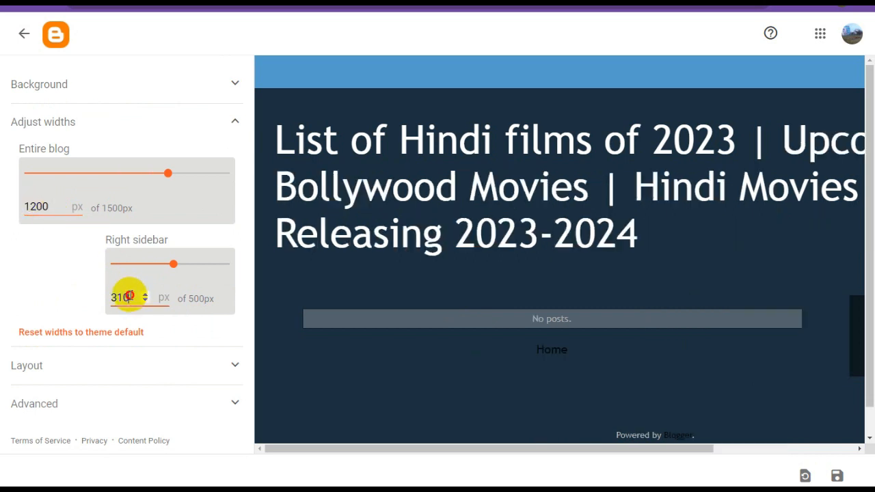
{"action": "left_click_drag", "start_coordinate": [130, 295], "coordinate": [83, 299]}
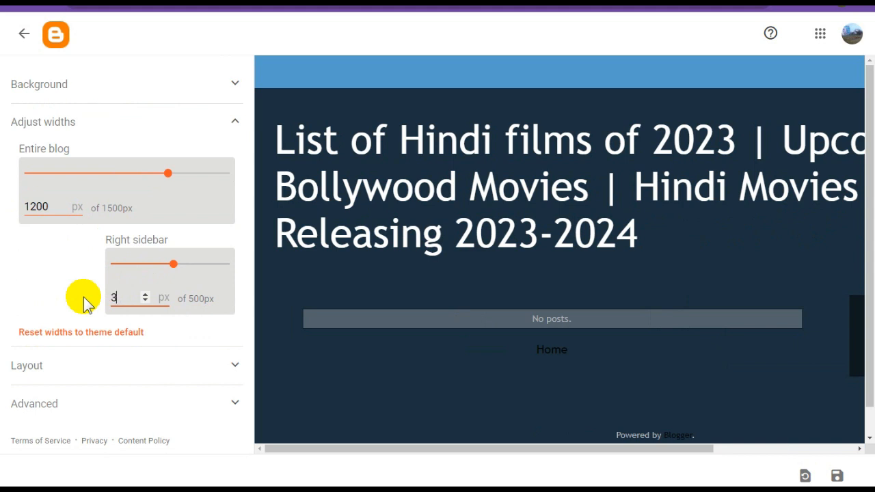
{"action": "type", "text": "300"}
{"action": "left_click", "coordinate": [60, 257]}
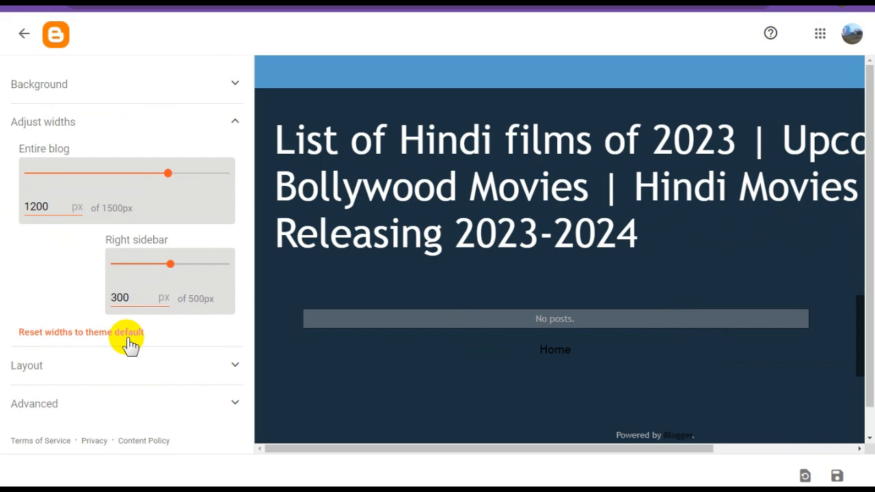
Make the Page Text font bold in the advanced theme settings
{"action": "left_click", "coordinate": [189, 404]}
{"action": "scroll", "coordinate": [164, 342], "scroll_direction": "down", "scroll_amount": 1}
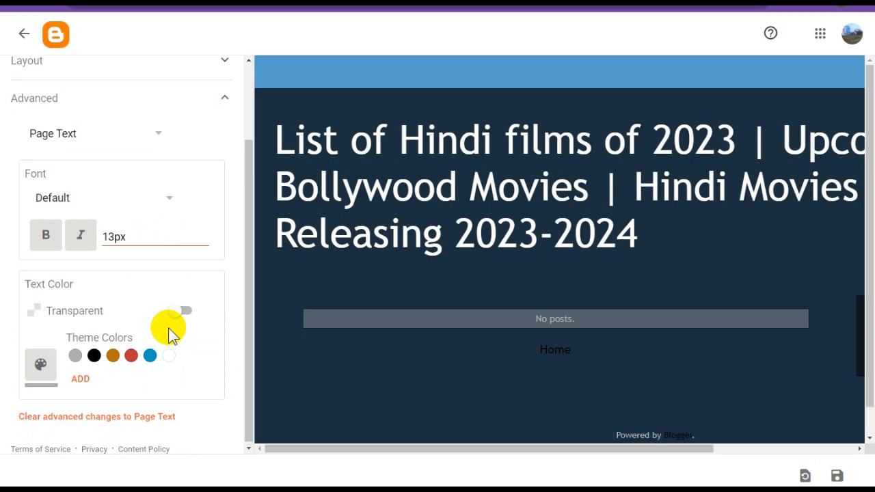
{"action": "scroll", "coordinate": [168, 327], "scroll_direction": "up", "scroll_amount": 2}
{"action": "left_click_drag", "start_coordinate": [518, 449], "coordinate": [450, 445]}
{"action": "left_click", "coordinate": [45, 338]}
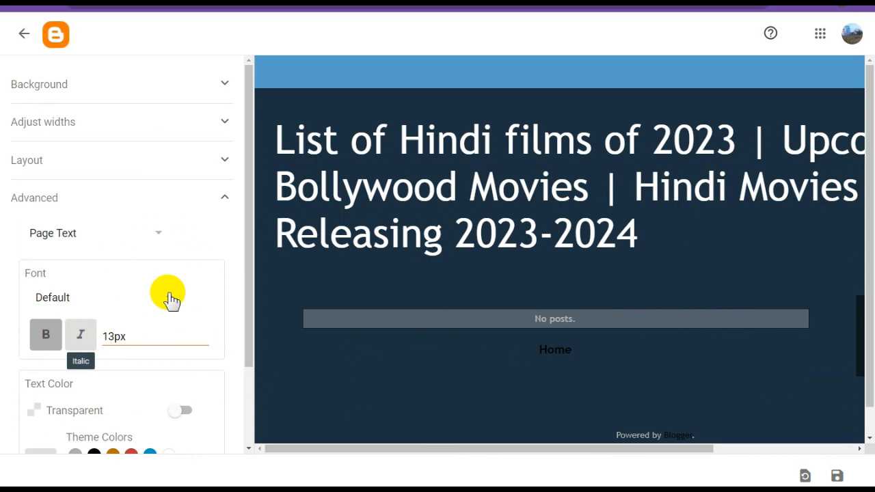
Set the Main Background color to black in the advanced Backgrounds settings
{"action": "left_click", "coordinate": [147, 235]}
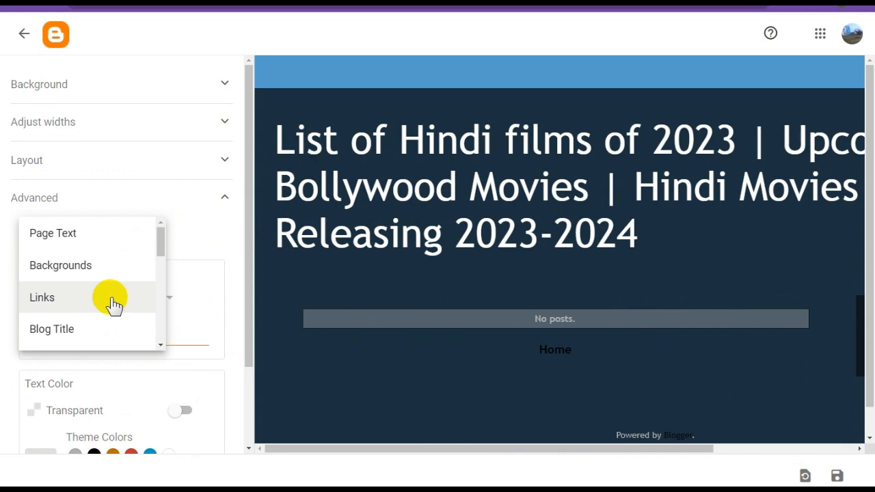
{"action": "left_click", "coordinate": [105, 275]}
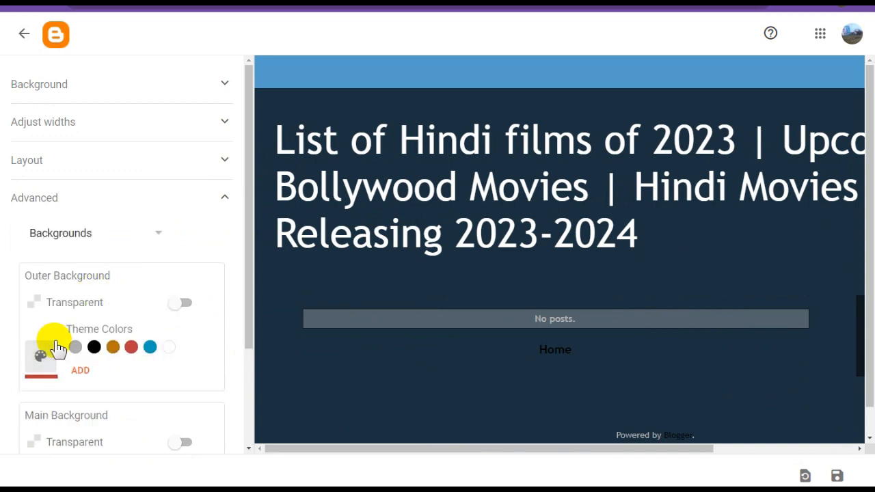
{"action": "scroll", "coordinate": [63, 342], "scroll_direction": "down", "scroll_amount": 2}
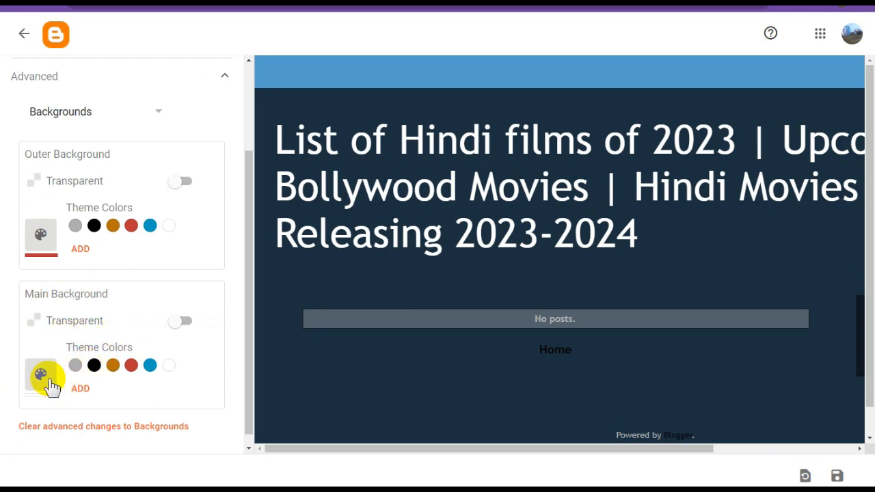
{"action": "left_click", "coordinate": [41, 376]}
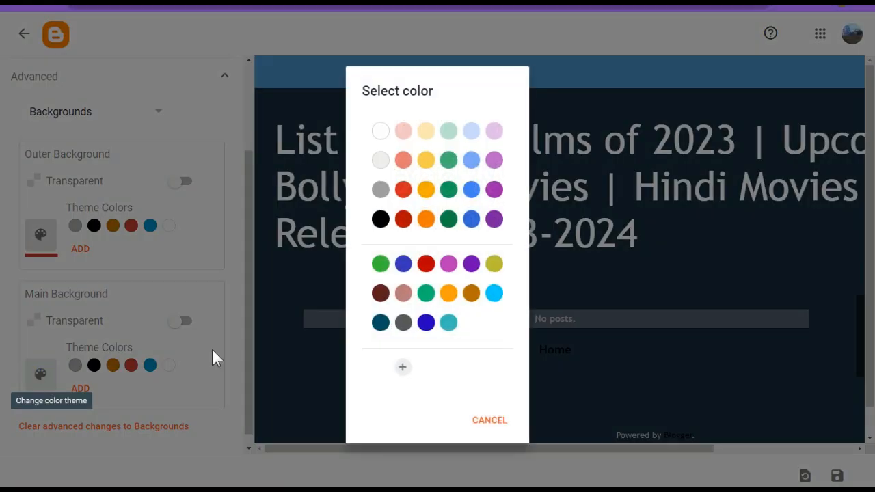
{"action": "left_click", "coordinate": [381, 219]}
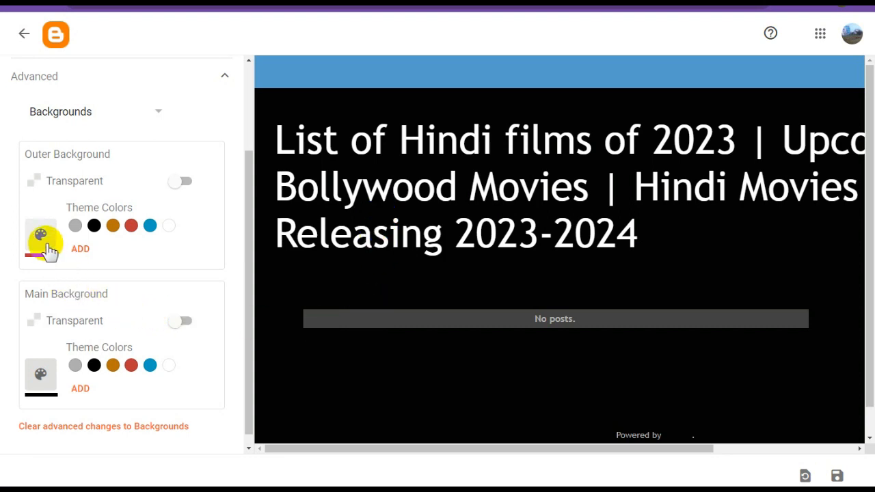
Set the Outer Background to the custom green color #00ff6a
{"action": "left_click", "coordinate": [42, 237]}
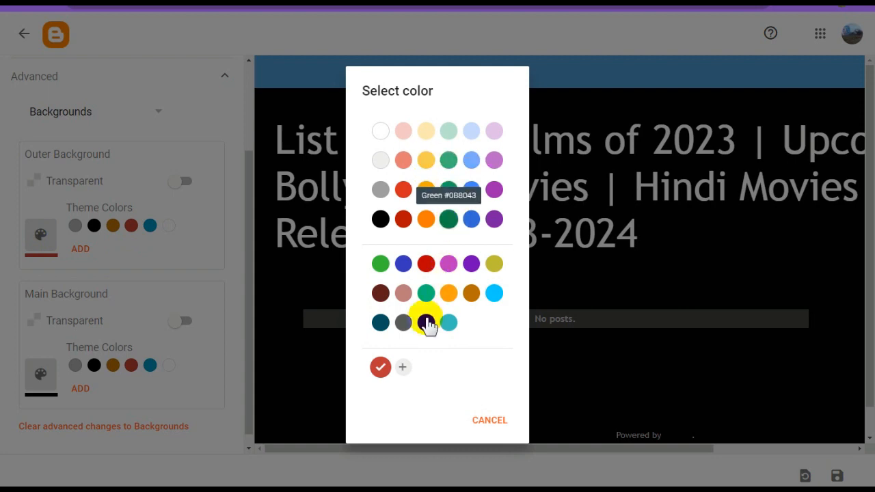
{"action": "left_click", "coordinate": [405, 369]}
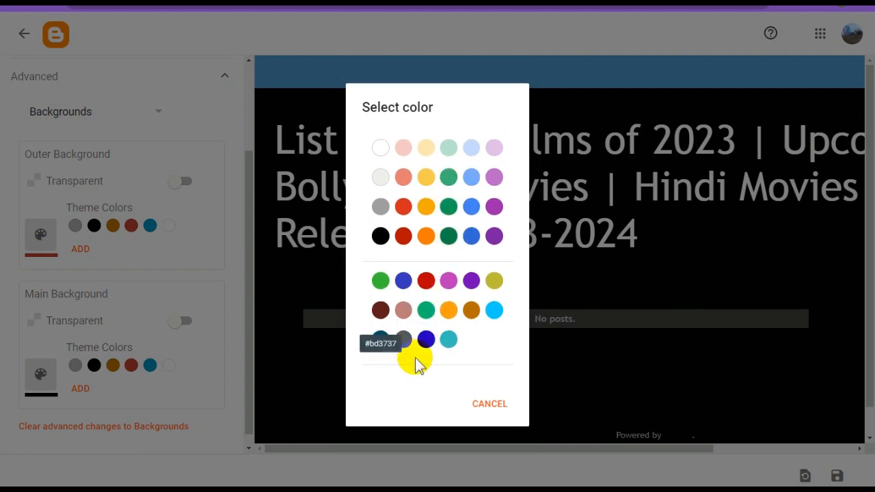
{"action": "left_click", "coordinate": [425, 227]}
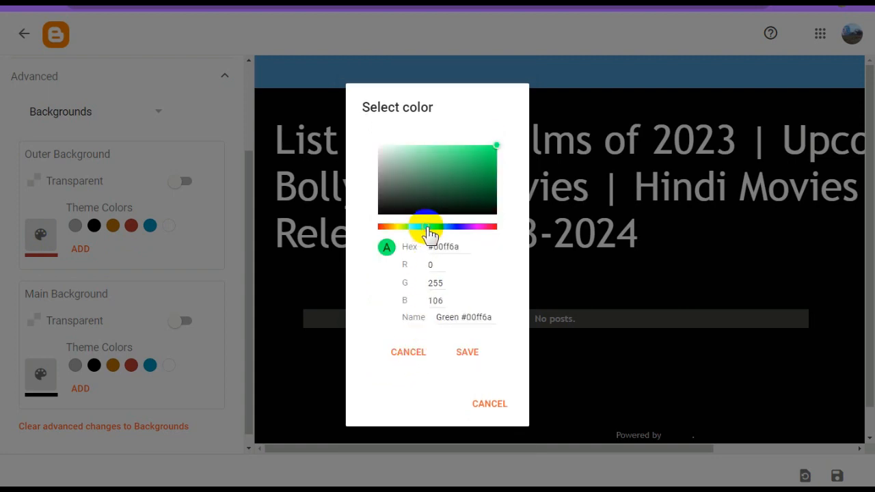
{"action": "left_click", "coordinate": [469, 352]}
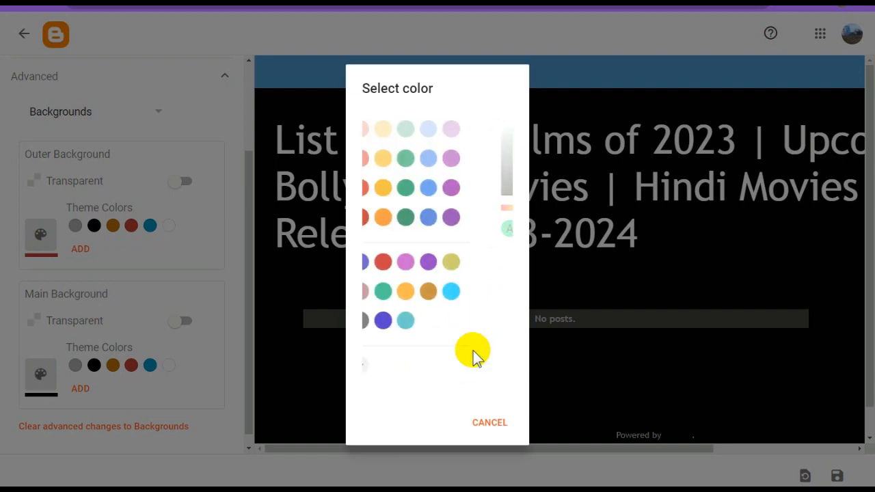
{"action": "left_click", "coordinate": [473, 355]}
Make the Blog Title font bold and italic and set its size to 40px
{"action": "scroll", "coordinate": [186, 299], "scroll_direction": "down", "scroll_amount": 1}
{"action": "scroll", "coordinate": [186, 301], "scroll_direction": "up", "scroll_amount": 2}
{"action": "left_click", "coordinate": [102, 236]}
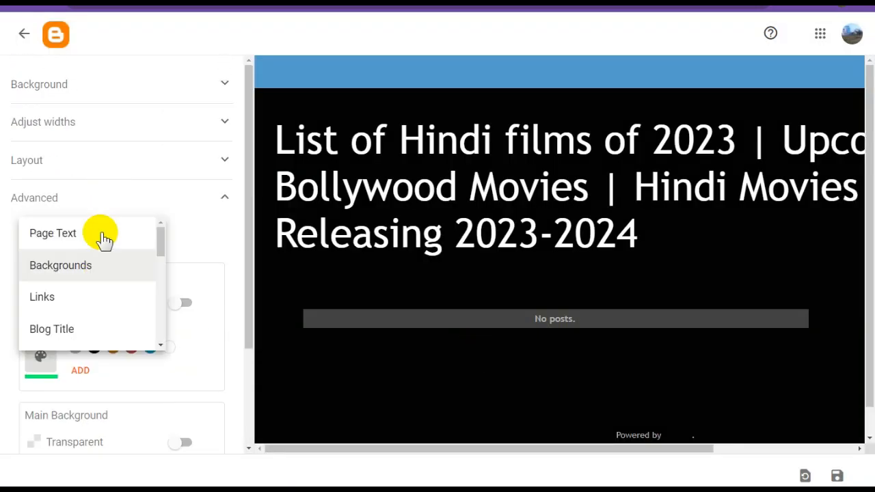
{"action": "left_click", "coordinate": [74, 331]}
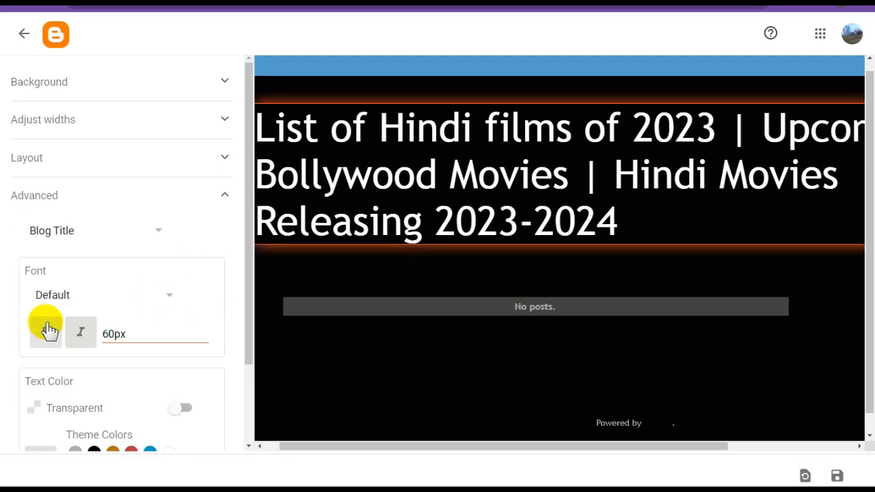
{"action": "left_click", "coordinate": [47, 333]}
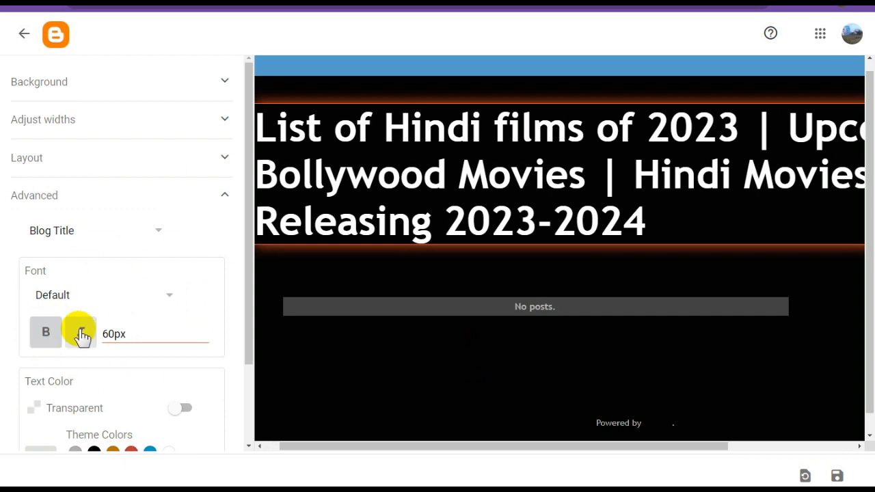
{"action": "left_click", "coordinate": [80, 334]}
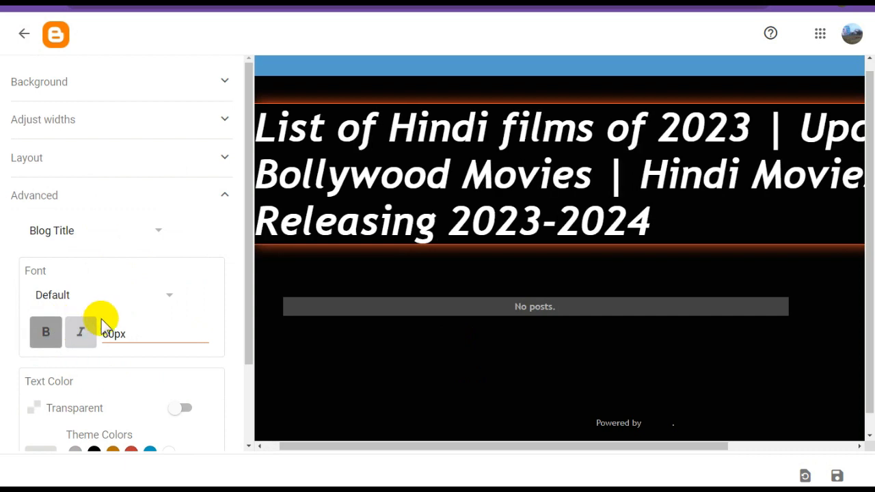
{"action": "left_click", "coordinate": [105, 333]}
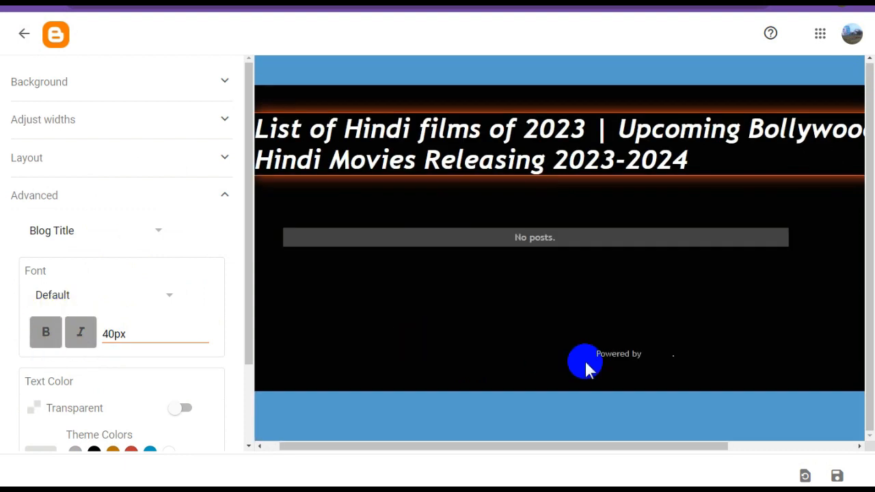
{"action": "left_click_drag", "start_coordinate": [519, 447], "coordinate": [459, 449]}
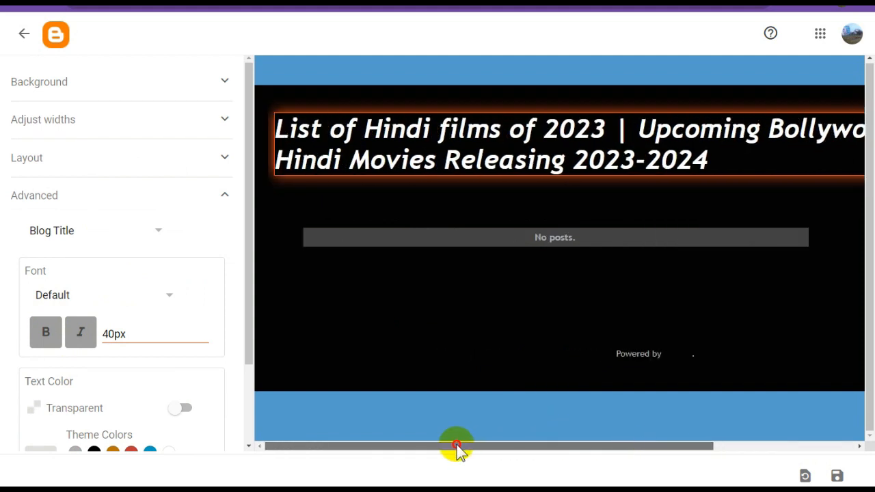
{"action": "left_click_drag", "start_coordinate": [456, 445], "coordinate": [457, 446]}
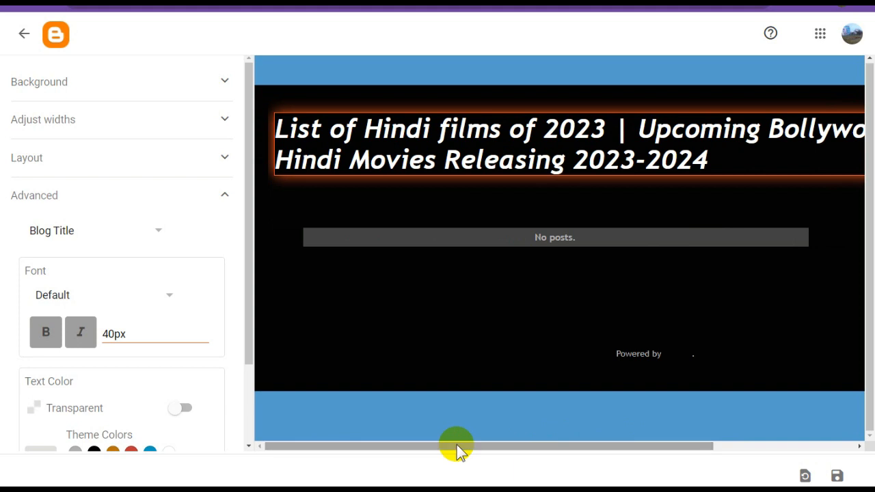
Set the Blog Title text color to the custom green #00ff84
{"action": "scroll", "coordinate": [185, 369], "scroll_direction": "down", "scroll_amount": 2}
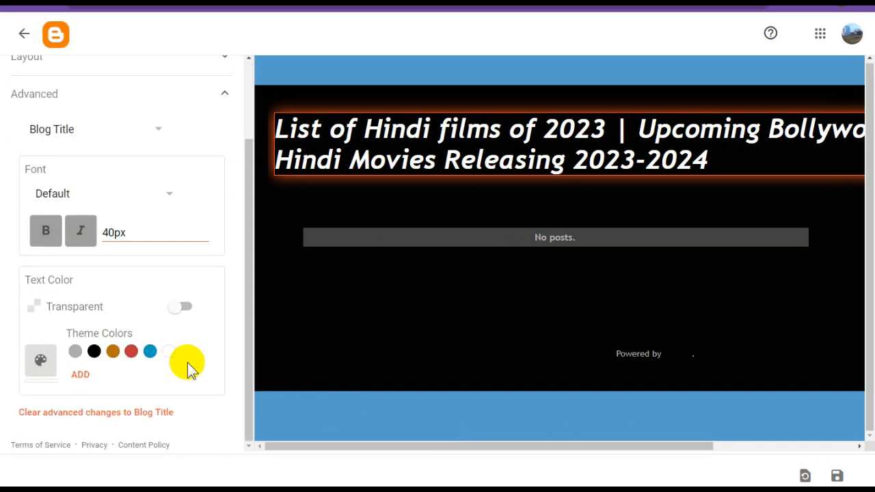
{"action": "left_click", "coordinate": [42, 361]}
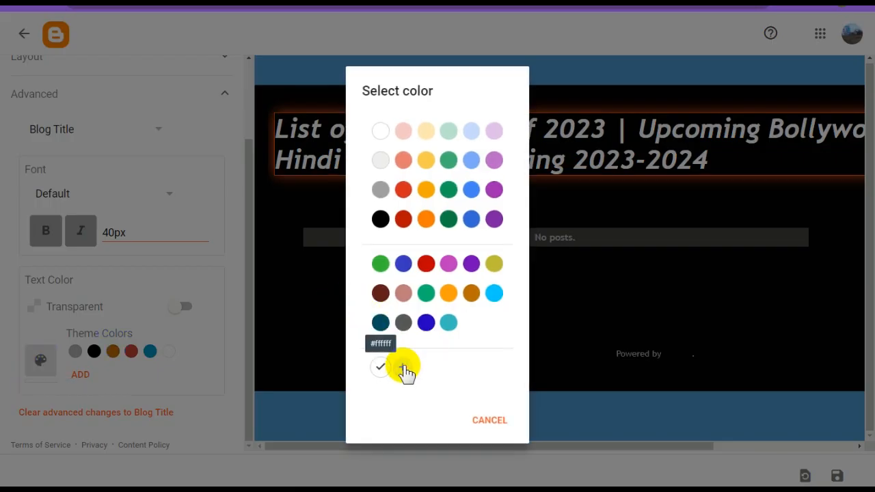
{"action": "left_click", "coordinate": [403, 367]}
{"action": "left_click", "coordinate": [428, 227]}
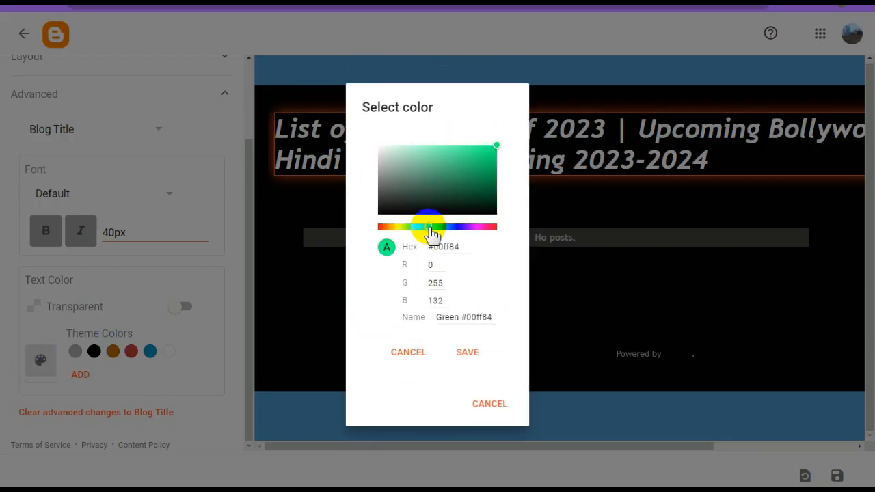
{"action": "left_click", "coordinate": [467, 352]}
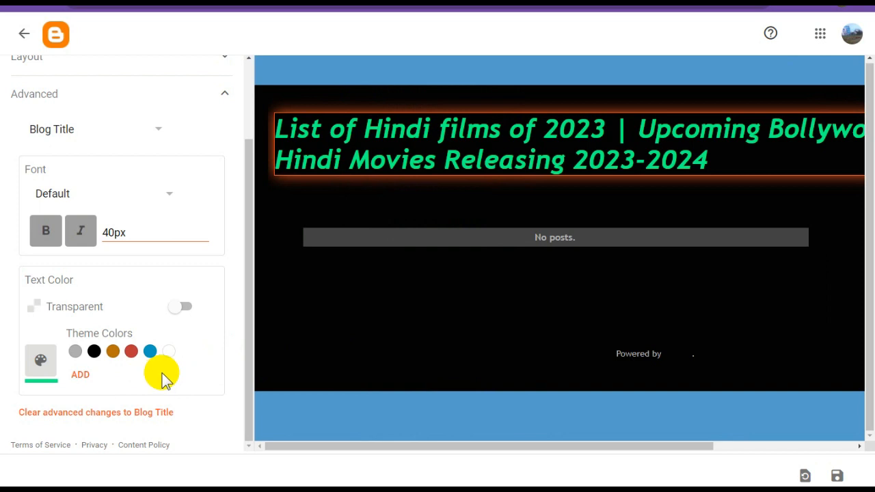
Save the theme changes, check the reloaded live blog and return to the Theme Designer
{"action": "left_click", "coordinate": [838, 476]}
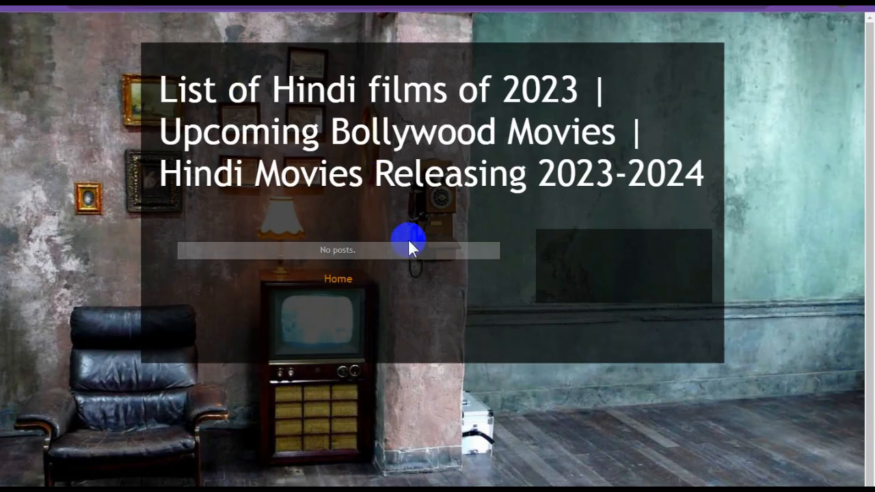
{"action": "left_click", "coordinate": [504, 393]}
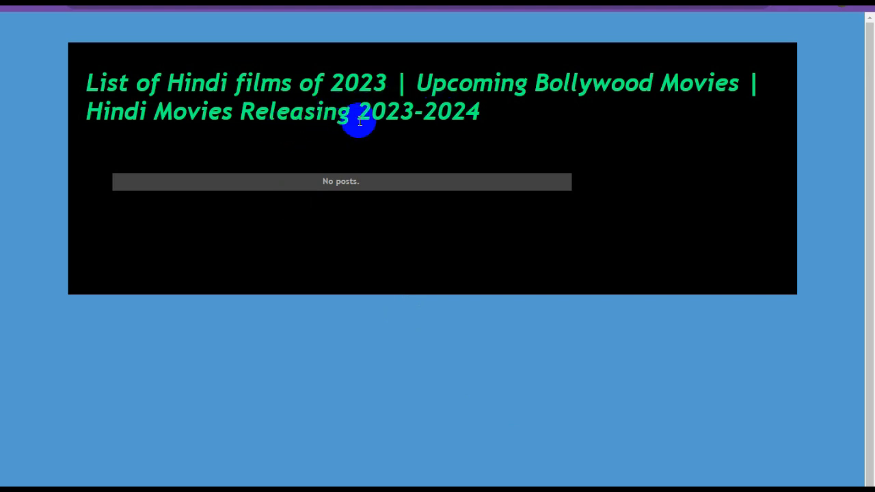
{"action": "left_click", "coordinate": [410, 3]}
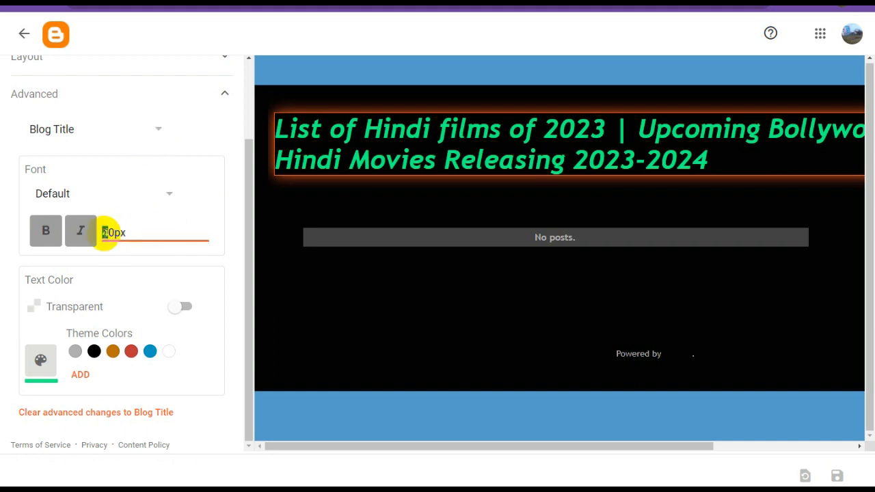
Try Blog Title font sizes of 70px and 60px, and settle on 50px
{"action": "left_click", "coordinate": [11, 203]}
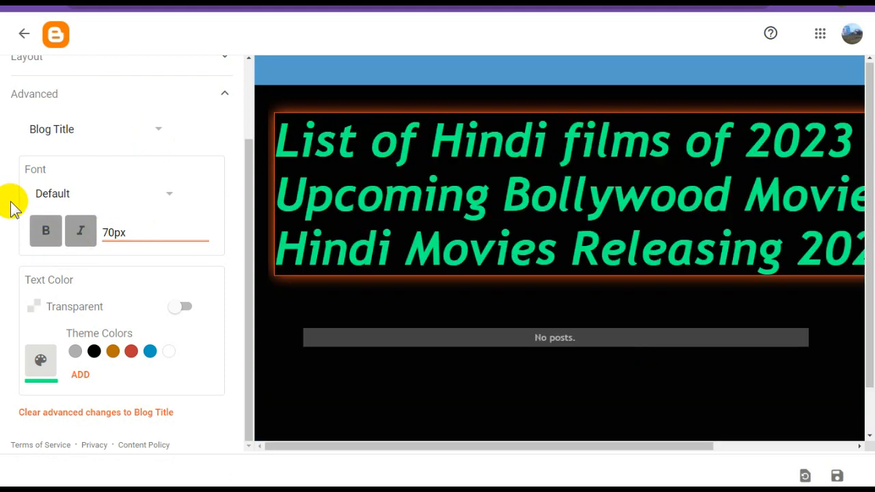
{"action": "left_click_drag", "start_coordinate": [443, 451], "coordinate": [575, 449]}
{"action": "left_click", "coordinate": [108, 233]}
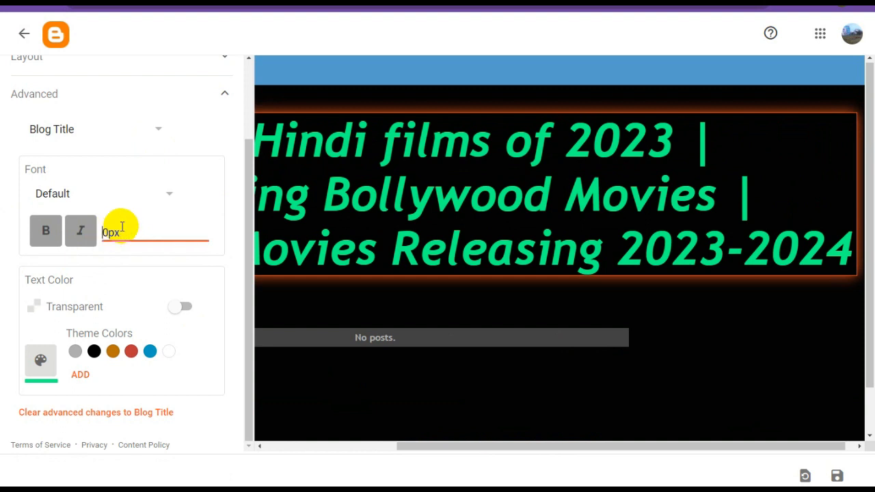
{"action": "type", "text": "6"}
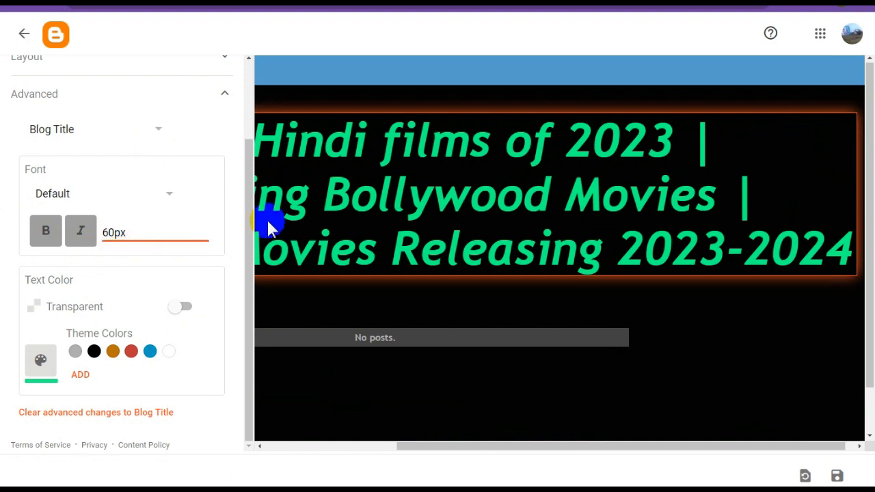
{"action": "left_click", "coordinate": [232, 206]}
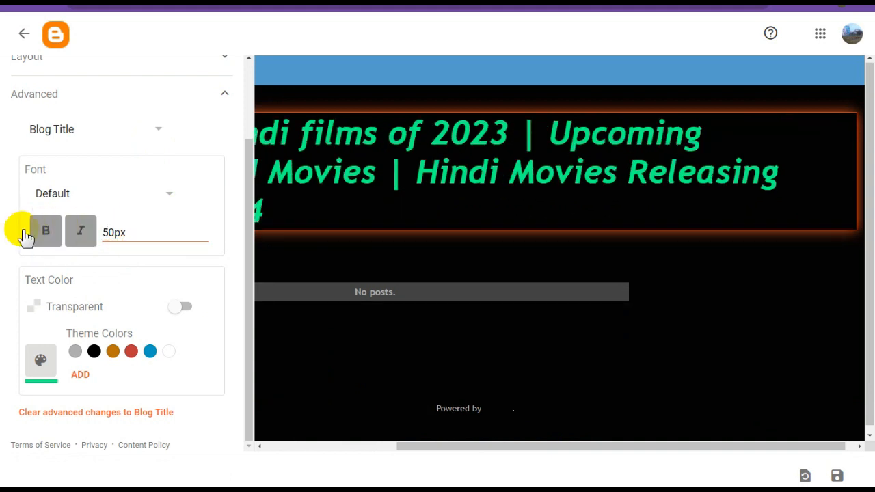
Try a Blog Title font size of 47px, and raise it to 48px
{"action": "left_click_drag", "start_coordinate": [444, 447], "coordinate": [263, 447]}
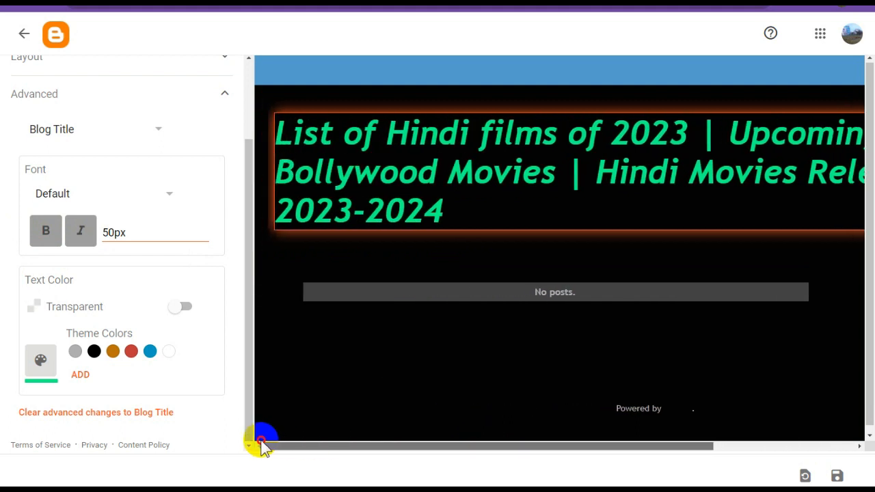
{"action": "left_click_drag", "start_coordinate": [113, 232], "coordinate": [102, 233]}
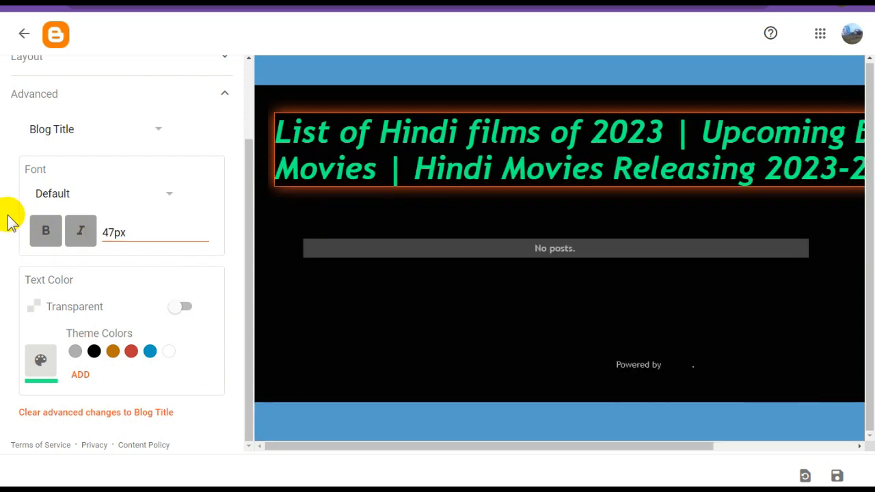
{"action": "left_click_drag", "start_coordinate": [461, 447], "coordinate": [613, 449]}
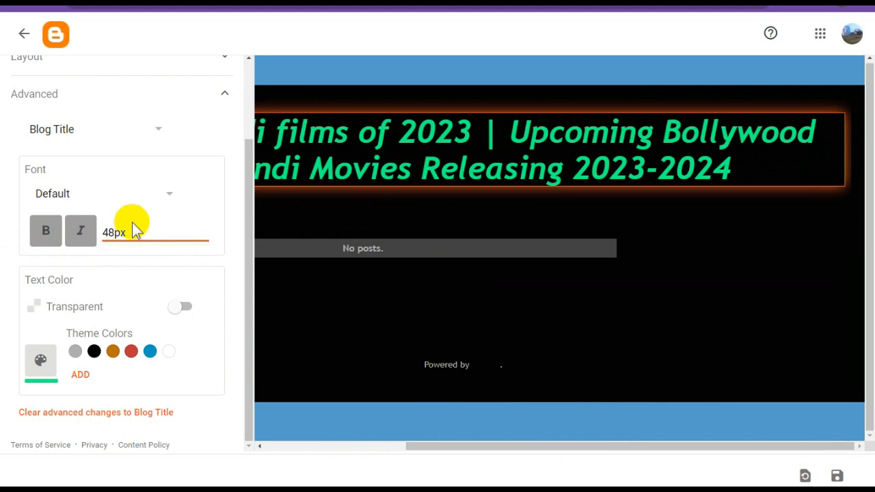
{"action": "left_click", "coordinate": [13, 238]}
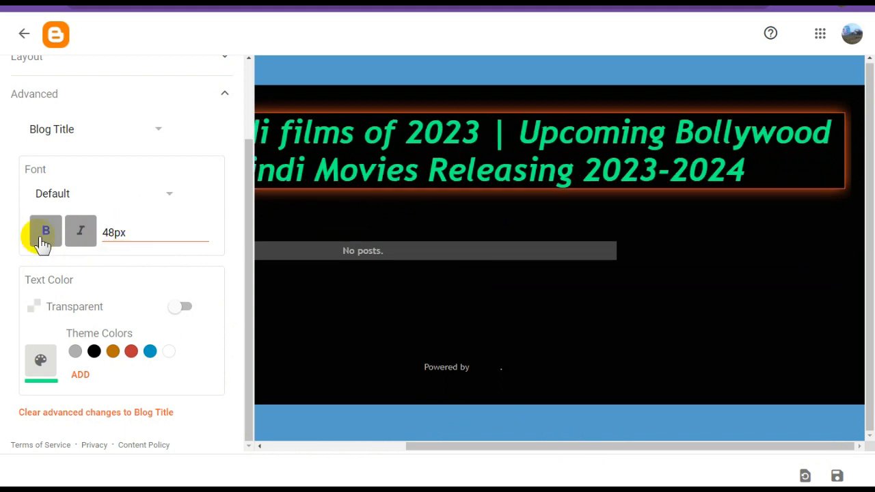
Try another Blog Title font size, restore it to 48px and save the theme changes
{"action": "left_click", "coordinate": [114, 228]}
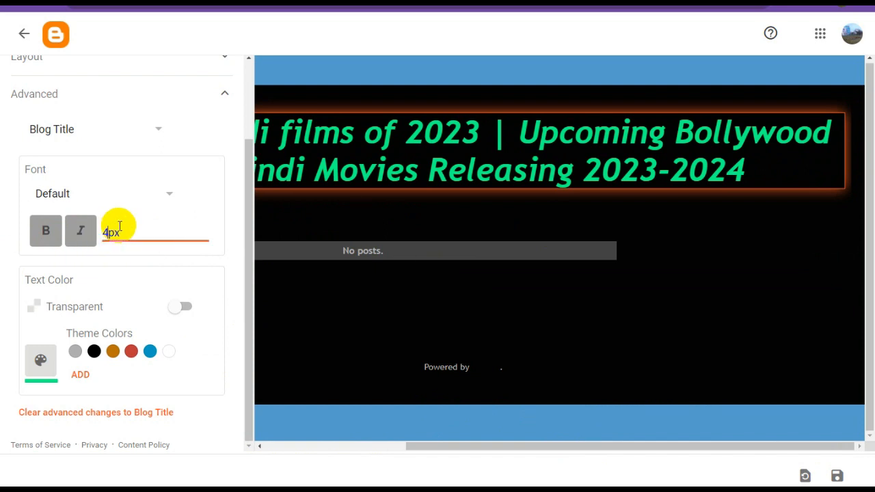
{"action": "left_click", "coordinate": [9, 228]}
{"action": "left_click", "coordinate": [109, 232]}
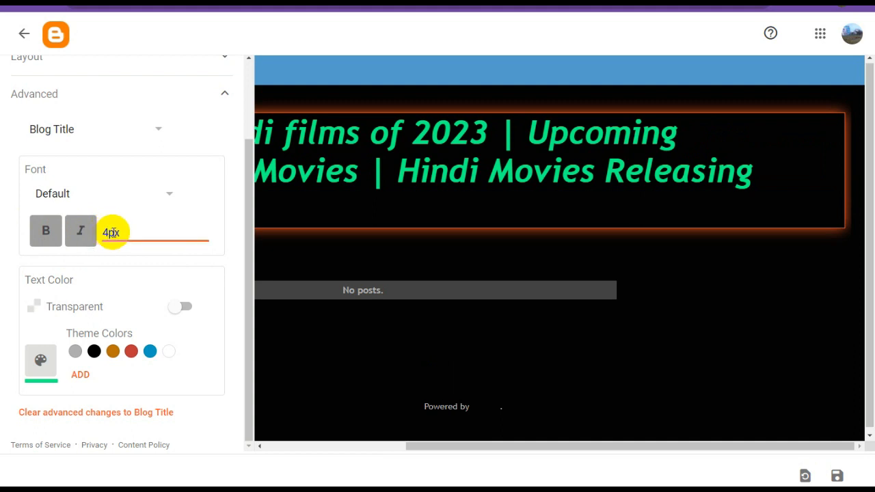
{"action": "left_click", "coordinate": [14, 230]}
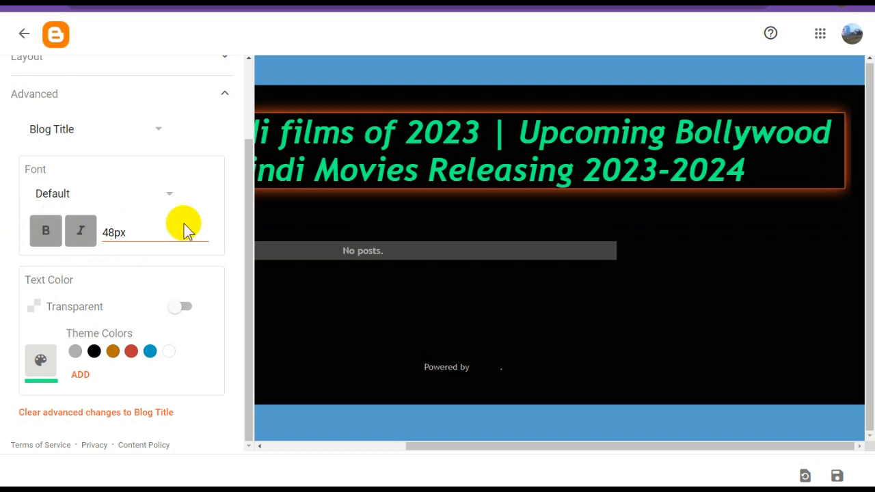
{"action": "left_click", "coordinate": [837, 476]}
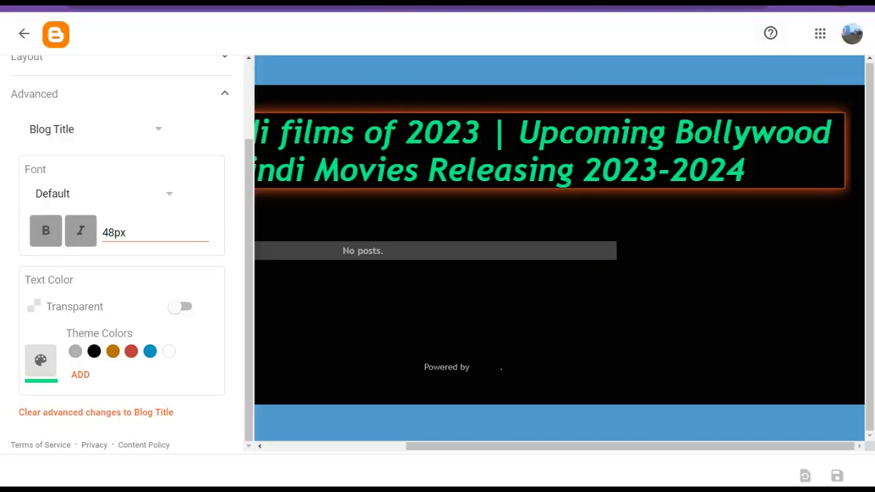
Set the Link Color of the theme's Links to white
{"action": "left_click", "coordinate": [141, 131]}
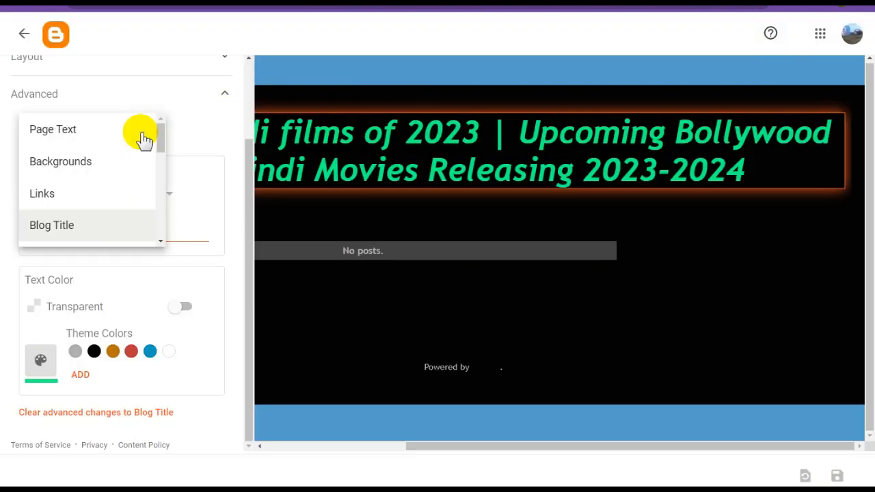
{"action": "left_click", "coordinate": [85, 194]}
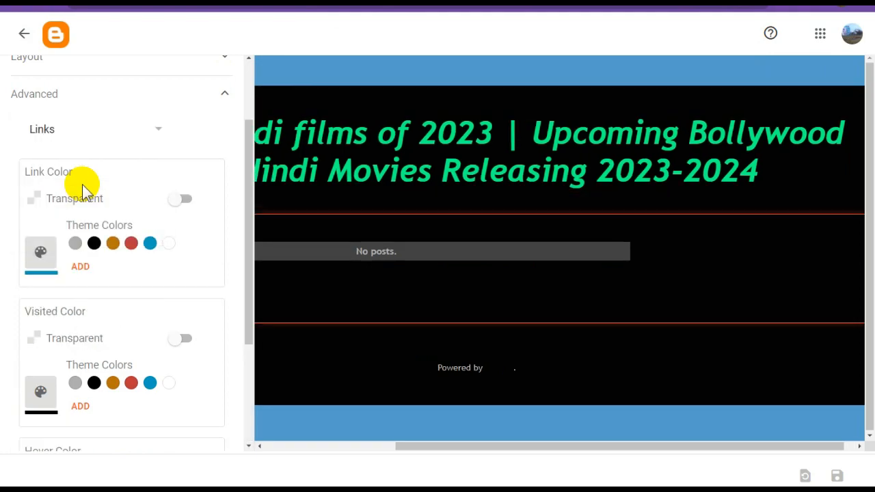
{"action": "left_click", "coordinate": [40, 250]}
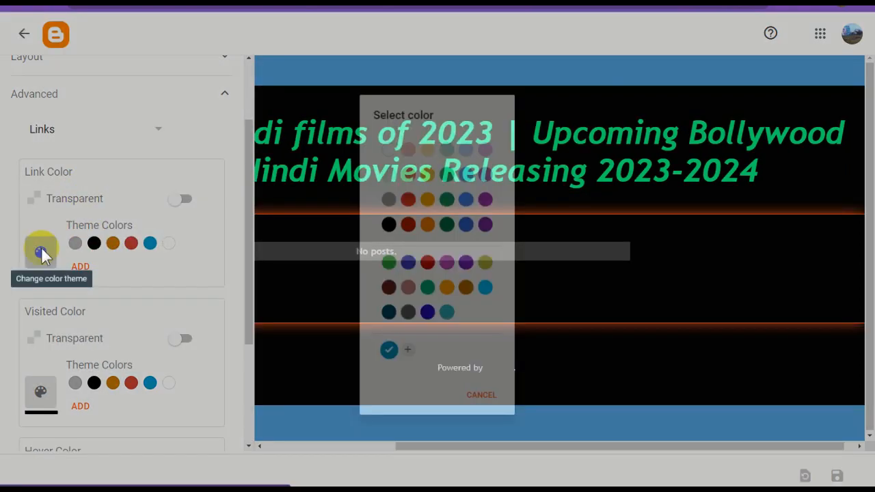
{"action": "left_click", "coordinate": [382, 133]}
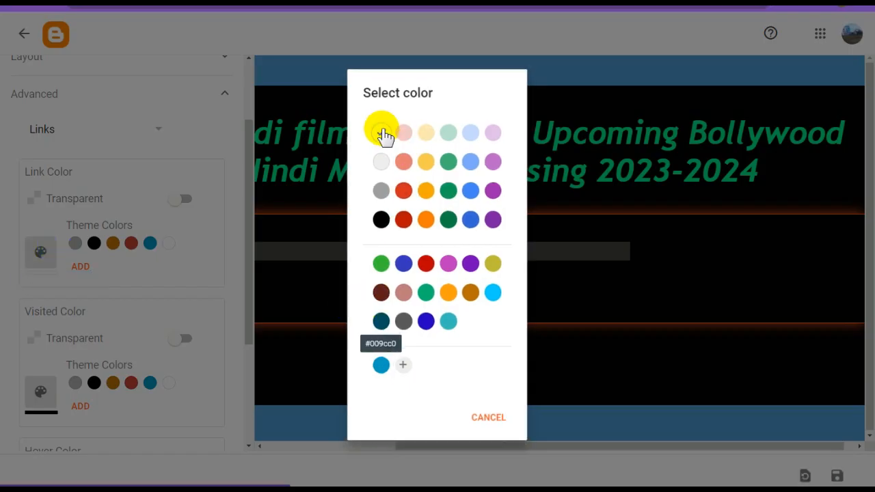
Set the Visited Color of the links to a custom yellow
{"action": "scroll", "coordinate": [116, 351], "scroll_direction": "down", "scroll_amount": 2}
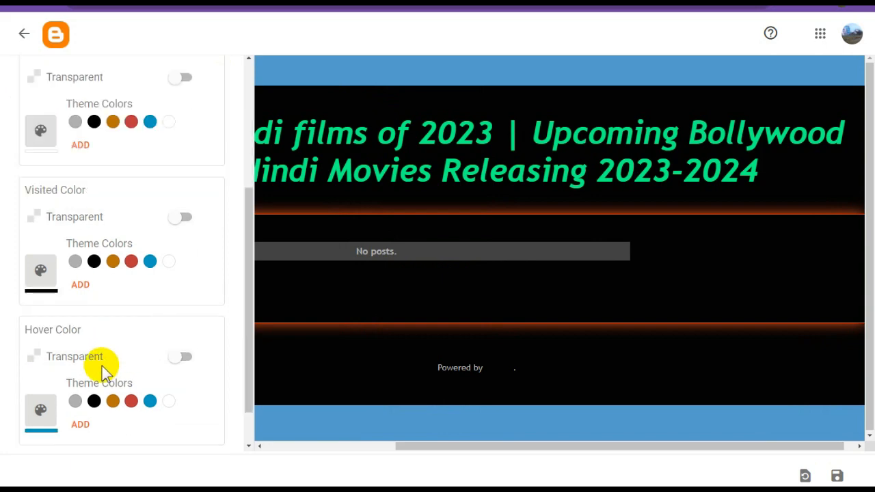
{"action": "left_click", "coordinate": [40, 272]}
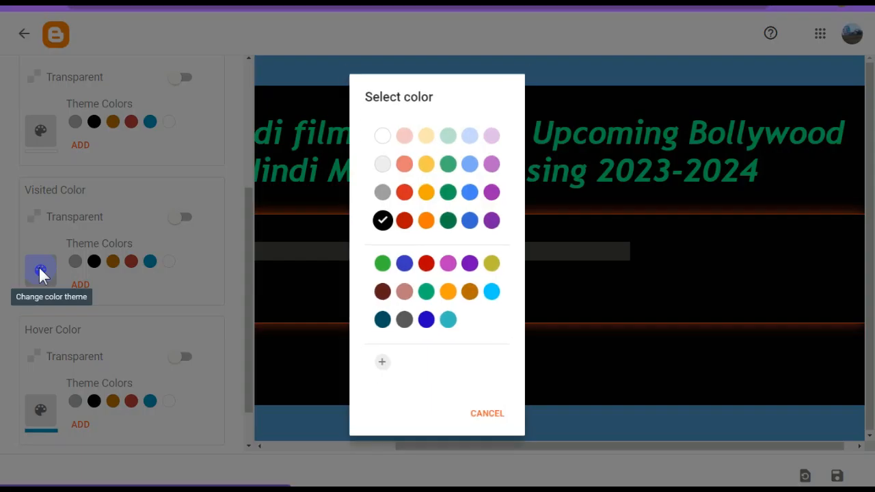
{"action": "left_click", "coordinate": [379, 367]}
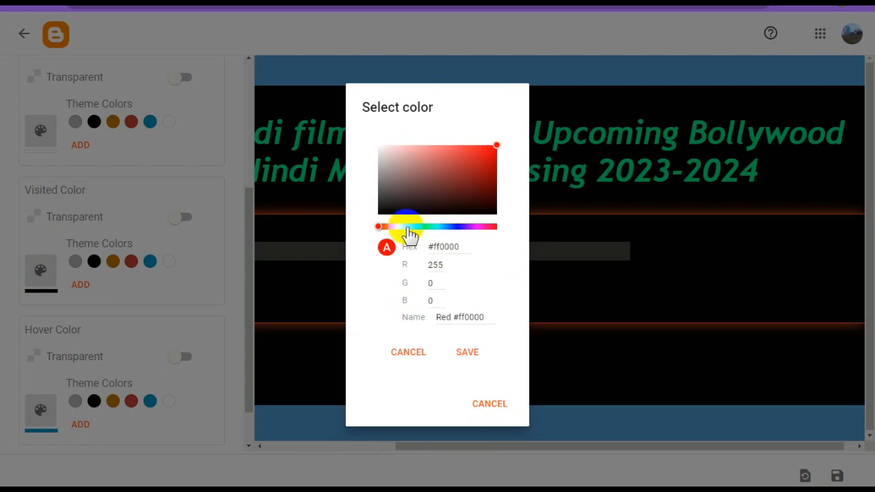
{"action": "left_click", "coordinate": [399, 228]}
{"action": "left_click", "coordinate": [467, 352]}
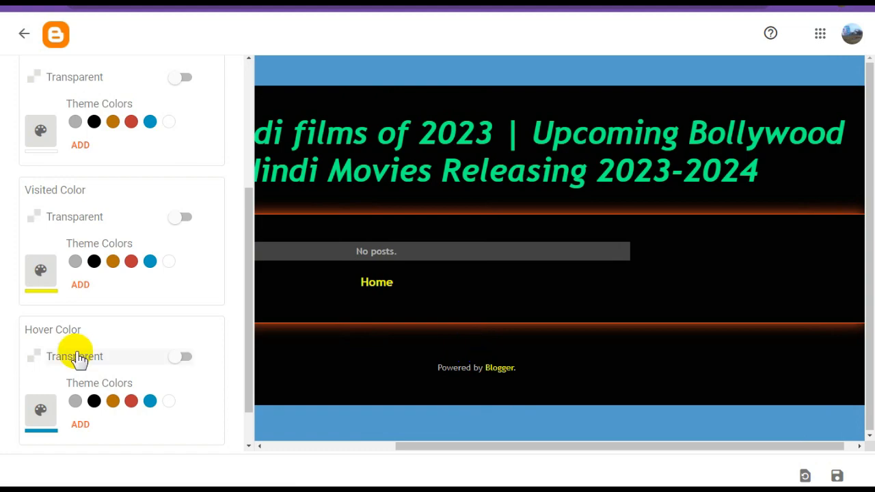
Set the Hover Color of the links to the custom cyan #00fbff
{"action": "scroll", "coordinate": [107, 352], "scroll_direction": "down", "scroll_amount": 1}
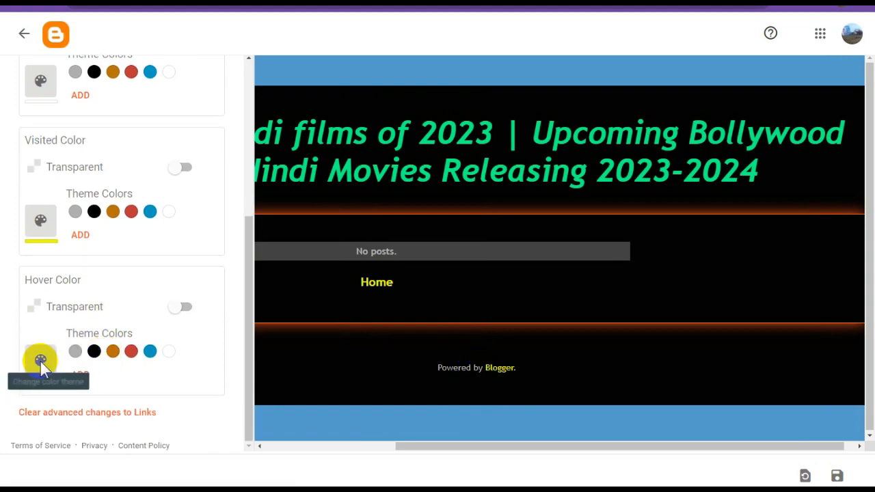
{"action": "left_click", "coordinate": [40, 360]}
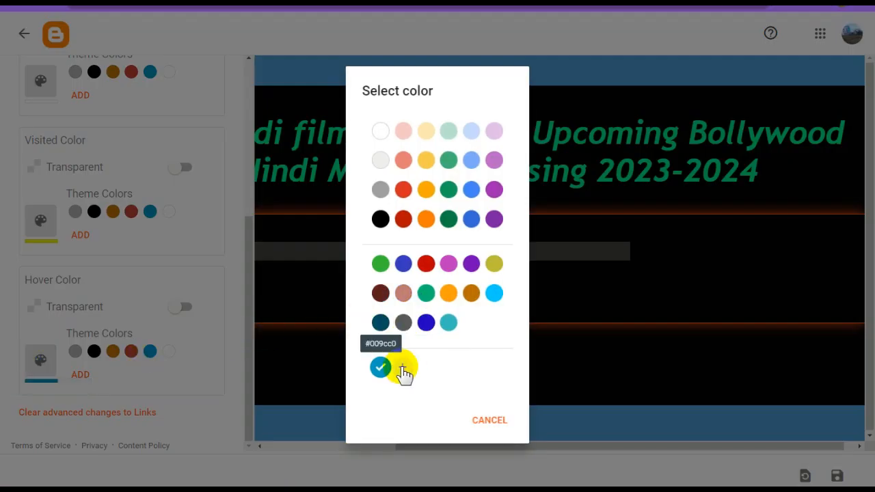
{"action": "left_click", "coordinate": [402, 367]}
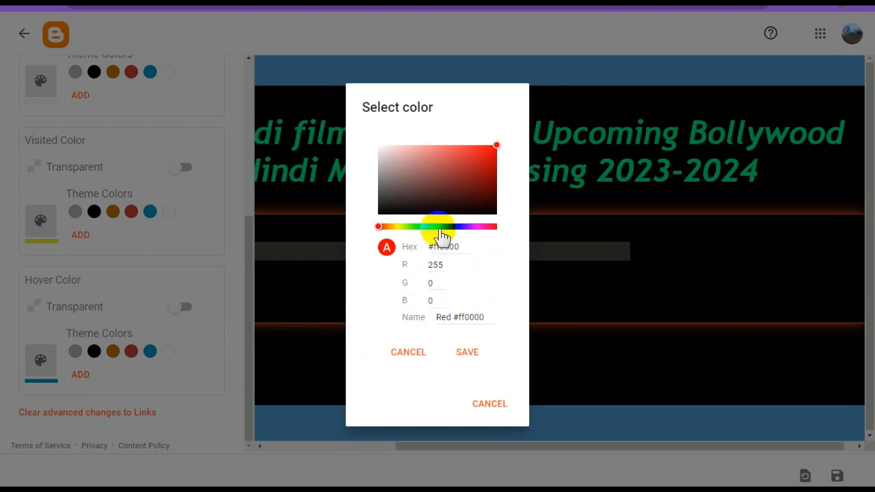
{"action": "left_click", "coordinate": [439, 226]}
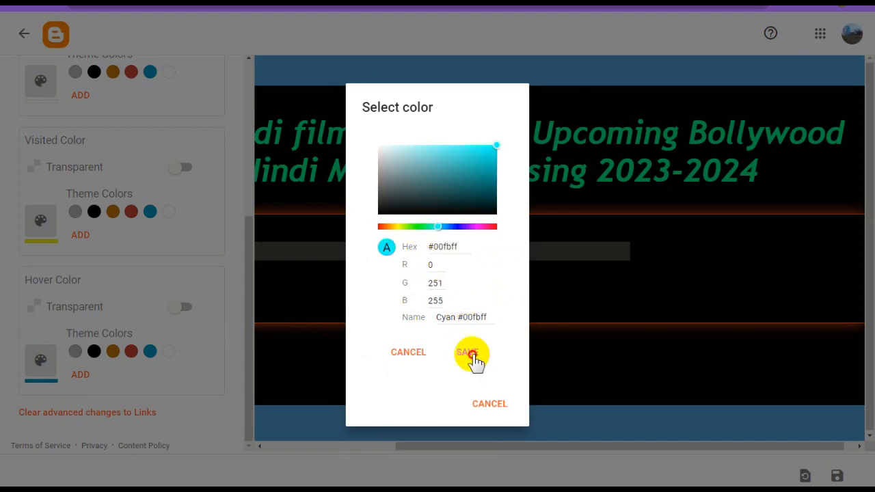
{"action": "left_click", "coordinate": [472, 355]}
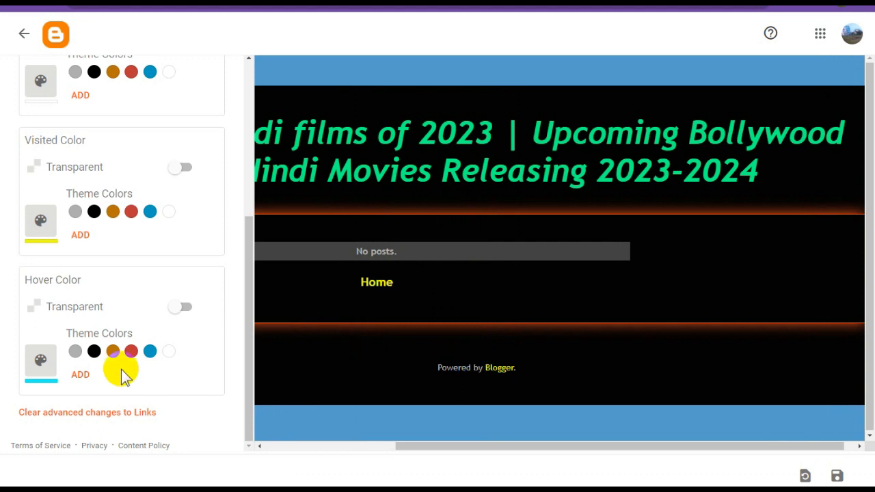
Save the link color changes and check the Home link on the live blog
{"action": "left_click", "coordinate": [837, 477]}
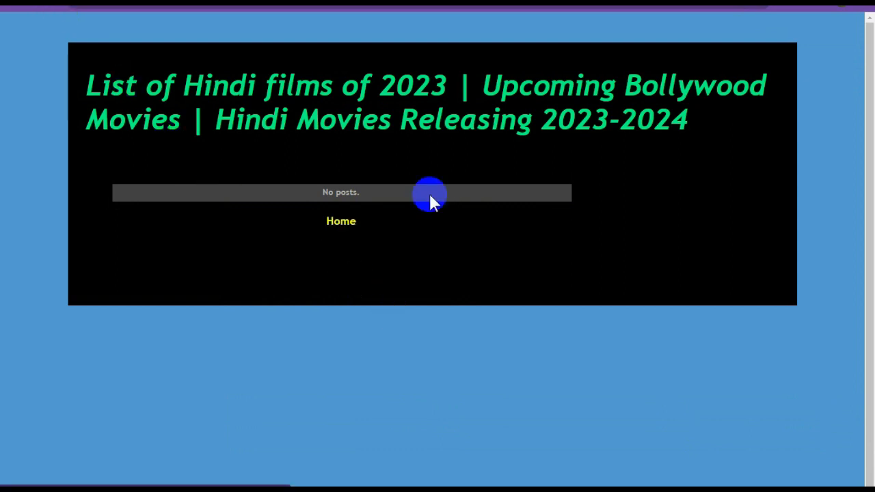
{"action": "left_click", "coordinate": [341, 221]}
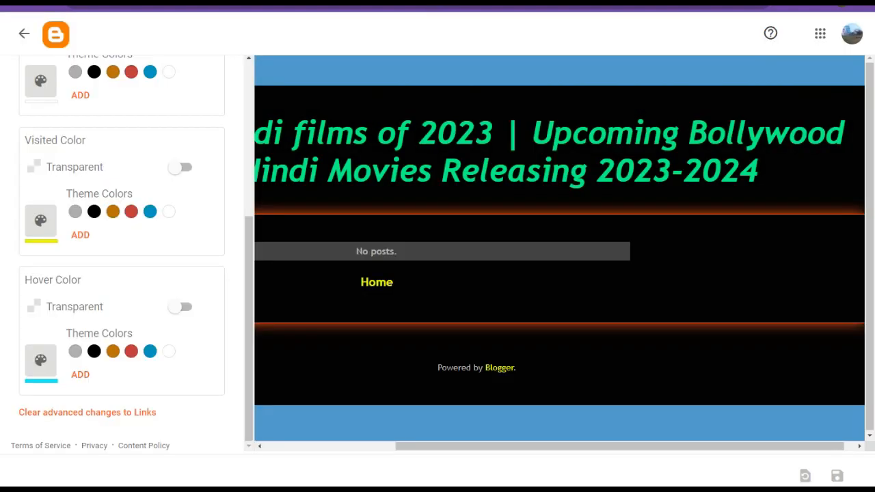
{"action": "left_click", "coordinate": [416, 211]}
Leave the Theme Designer and look through the blog's Posts and its Settings down to Crawlers and indexing
{"action": "left_click", "coordinate": [24, 35]}
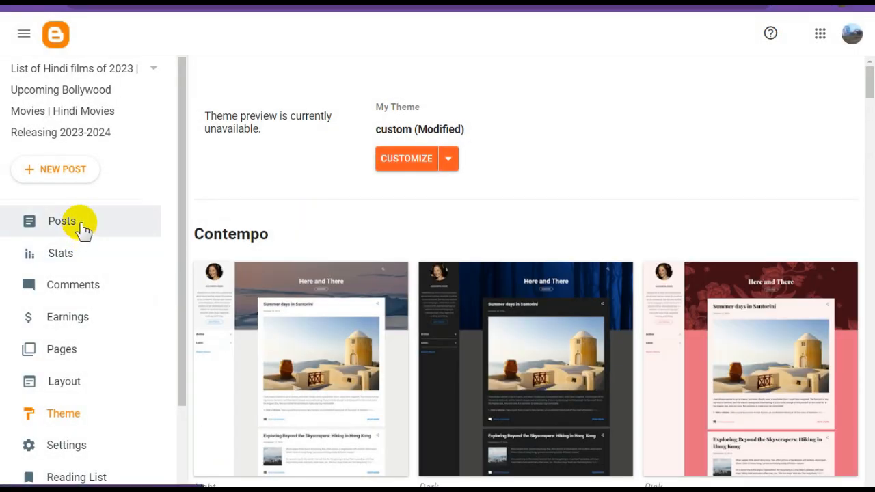
{"action": "left_click", "coordinate": [81, 225]}
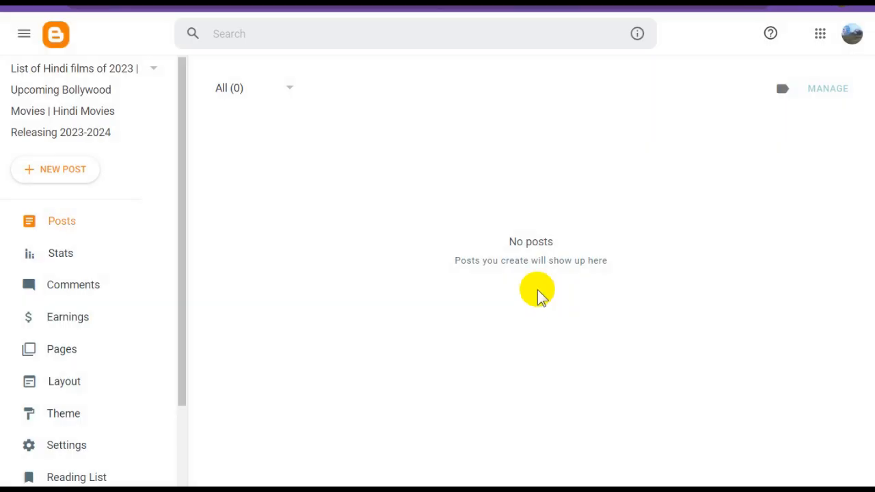
{"action": "scroll", "coordinate": [123, 357], "scroll_direction": "down", "scroll_amount": 2}
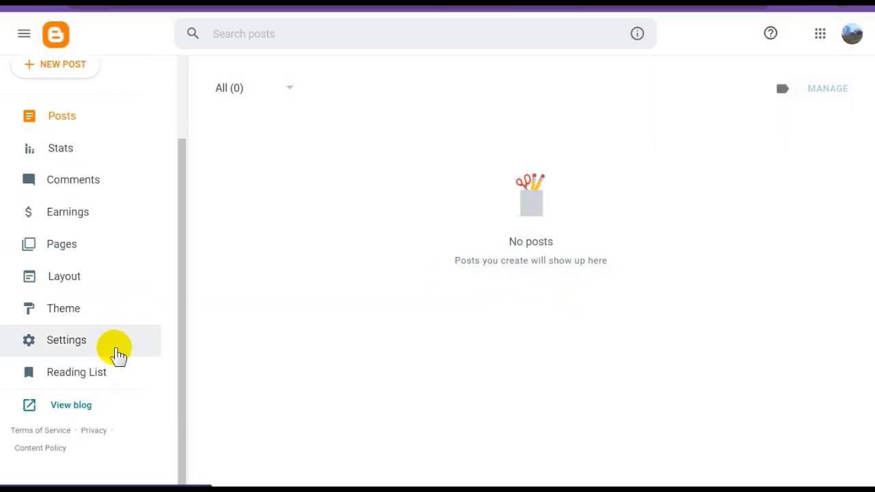
{"action": "left_click", "coordinate": [108, 350]}
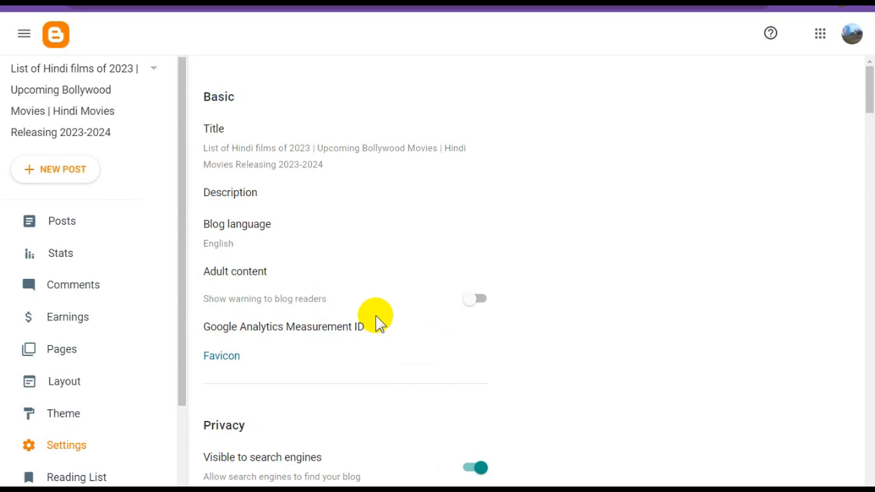
{"action": "left_click", "coordinate": [303, 158]}
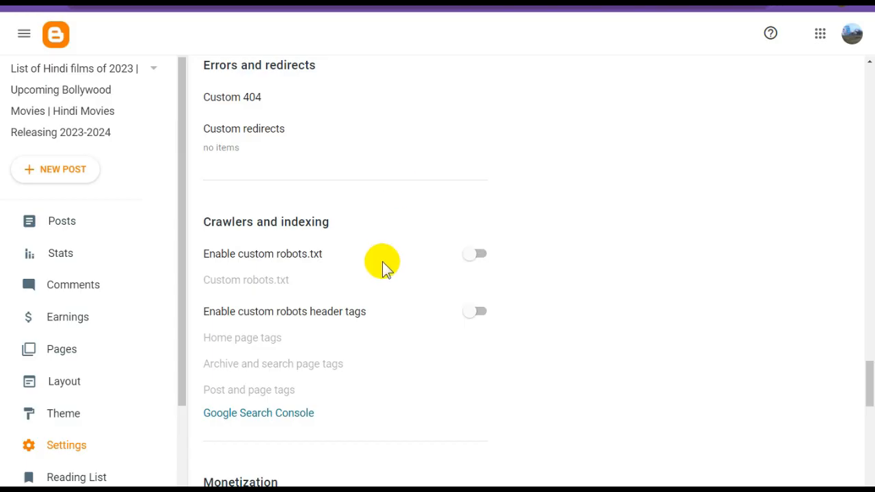
Add a Blog's stats gadget titled Total Pageviews, with the All time period, to sidebar-right-1 in the blog layout and save the arrangement
{"action": "left_click", "coordinate": [84, 382]}
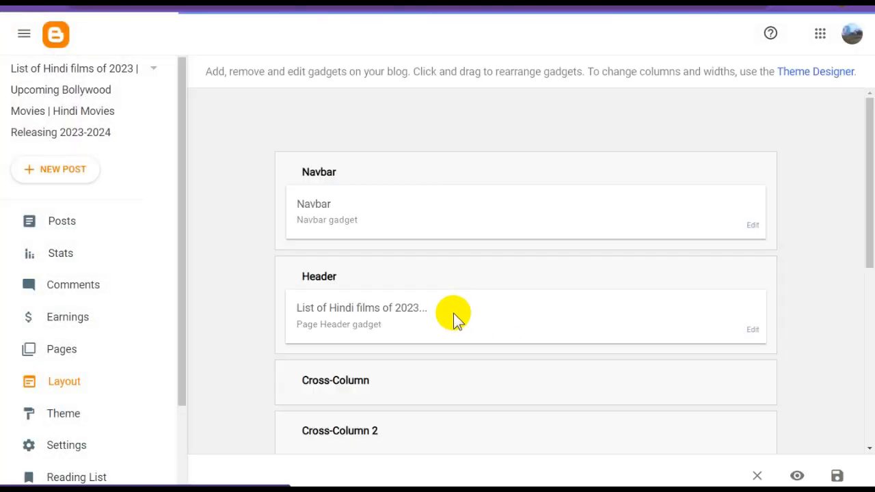
{"action": "scroll", "coordinate": [588, 376], "scroll_direction": "down", "scroll_amount": 5}
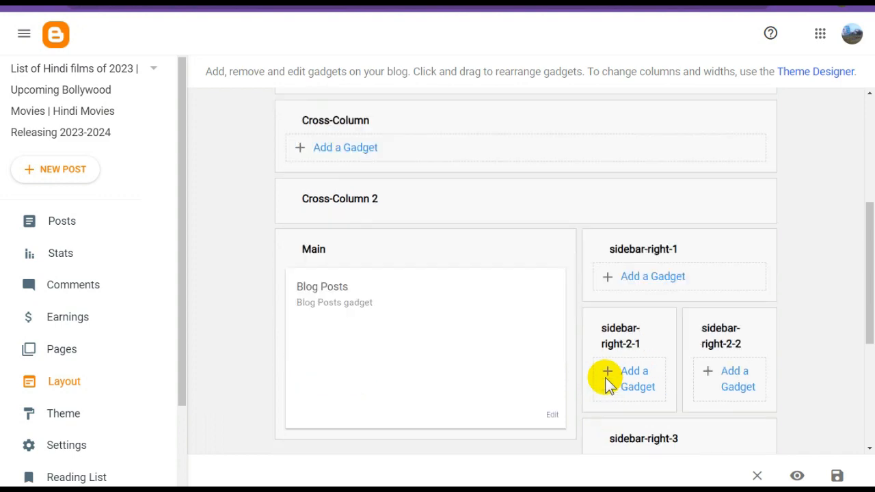
{"action": "left_click", "coordinate": [657, 243]}
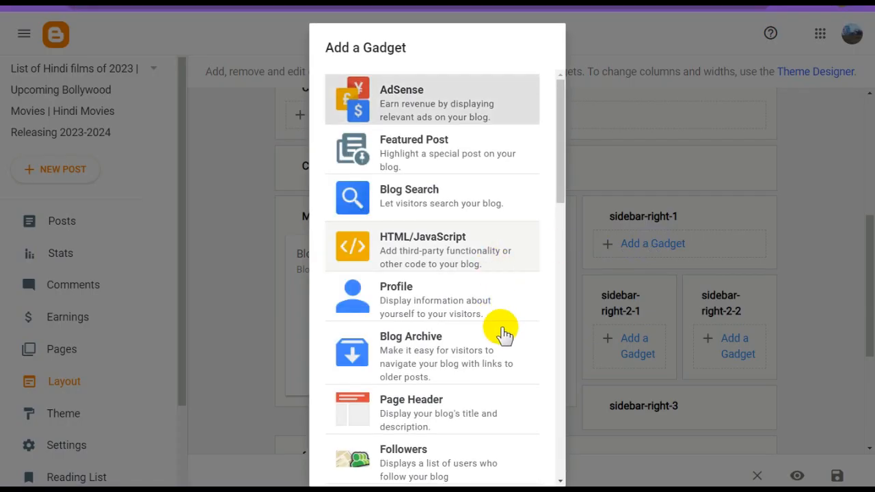
{"action": "scroll", "coordinate": [504, 335], "scroll_direction": "down", "scroll_amount": 3}
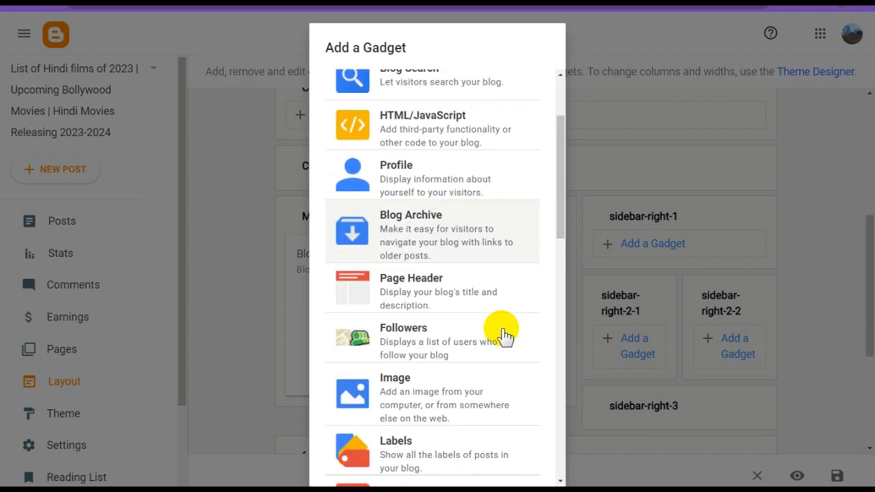
{"action": "scroll", "coordinate": [505, 335], "scroll_direction": "down", "scroll_amount": 4}
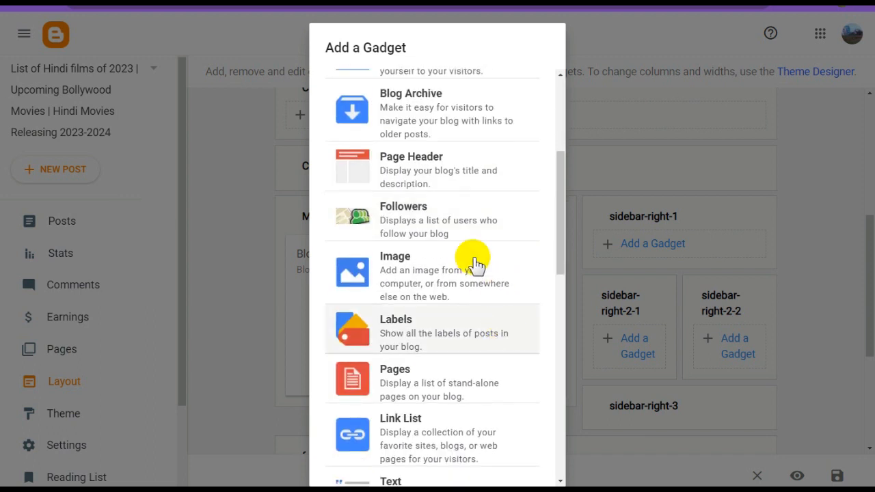
{"action": "scroll", "coordinate": [478, 273], "scroll_direction": "down", "scroll_amount": 1}
{"action": "scroll", "coordinate": [486, 298], "scroll_direction": "down", "scroll_amount": 3}
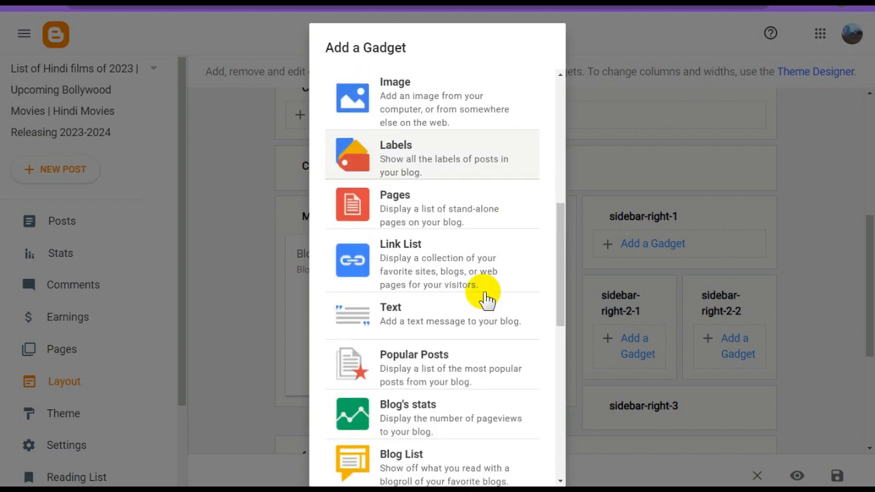
{"action": "left_click", "coordinate": [455, 350]}
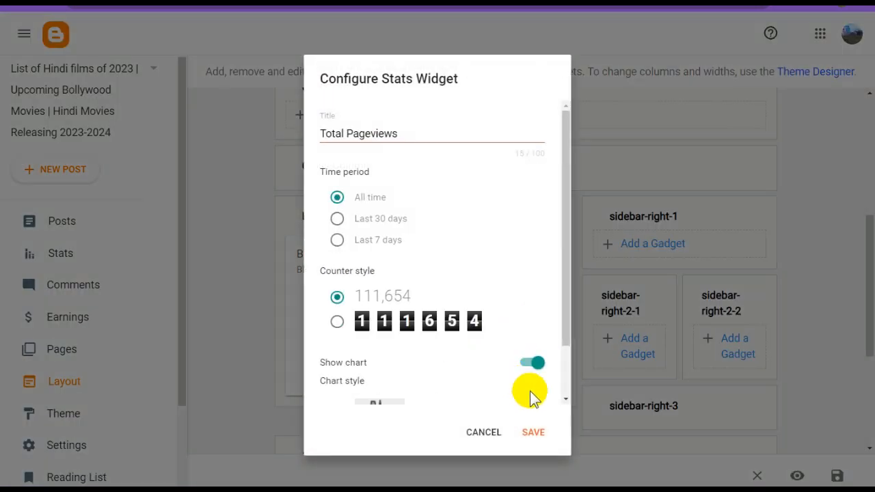
{"action": "left_click", "coordinate": [533, 432]}
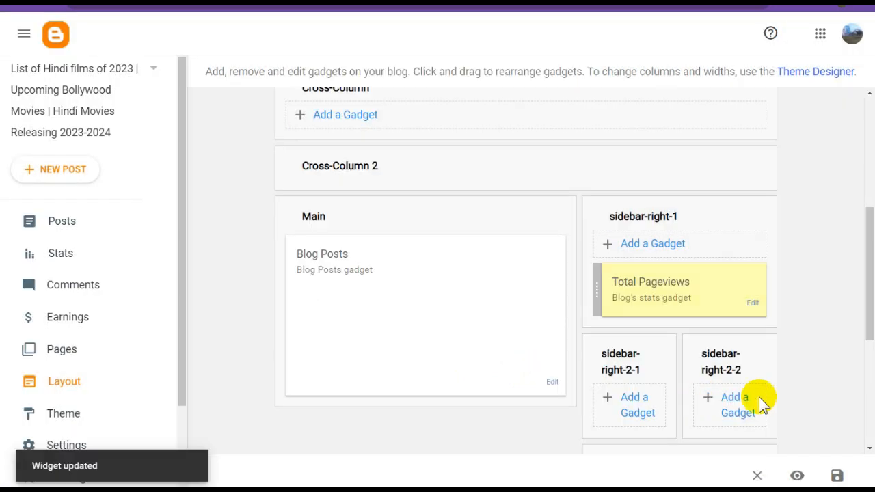
{"action": "left_click", "coordinate": [836, 477]}
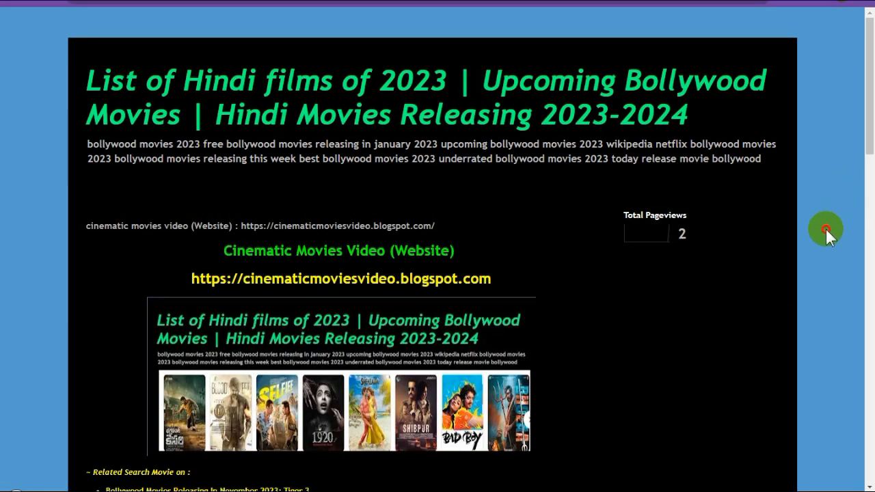
Examine the whole live blog page from its title to the Home link, including the Total Pageviews gadget in the sidebar
{"action": "scroll", "coordinate": [830, 259], "scroll_direction": "down", "scroll_amount": 3}
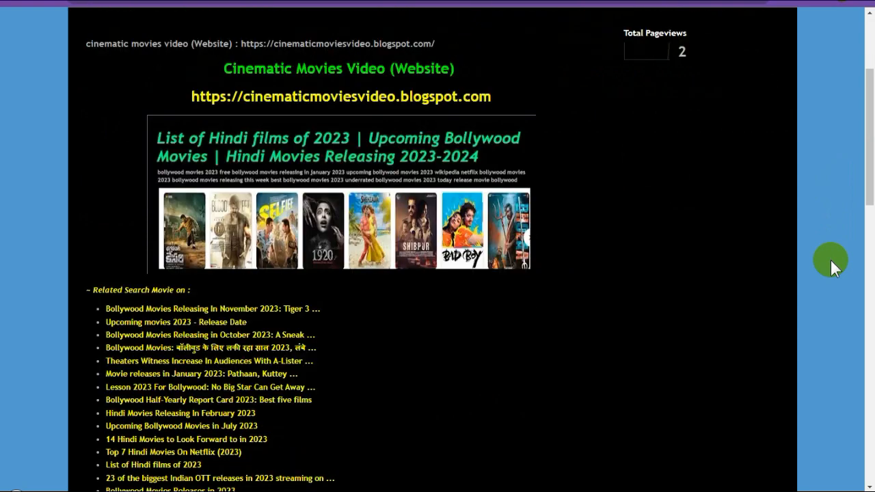
{"action": "scroll", "coordinate": [830, 258], "scroll_direction": "up", "scroll_amount": 2}
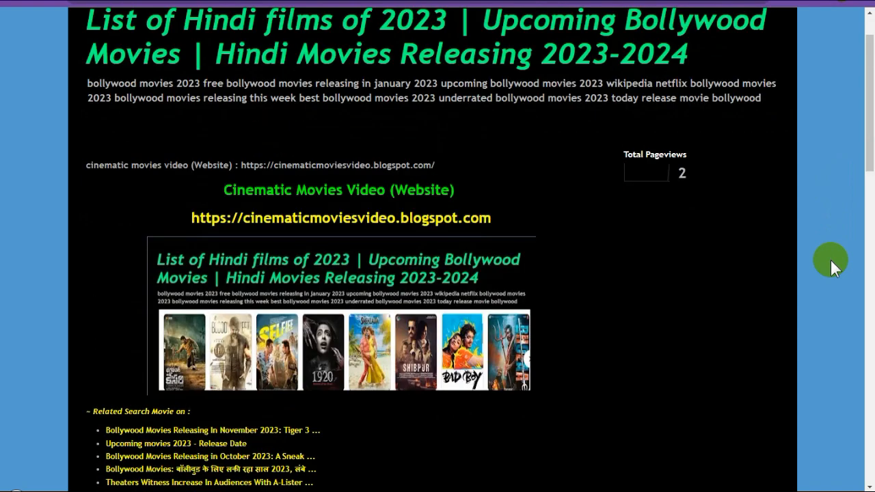
{"action": "scroll", "coordinate": [831, 262], "scroll_direction": "down", "scroll_amount": 7}
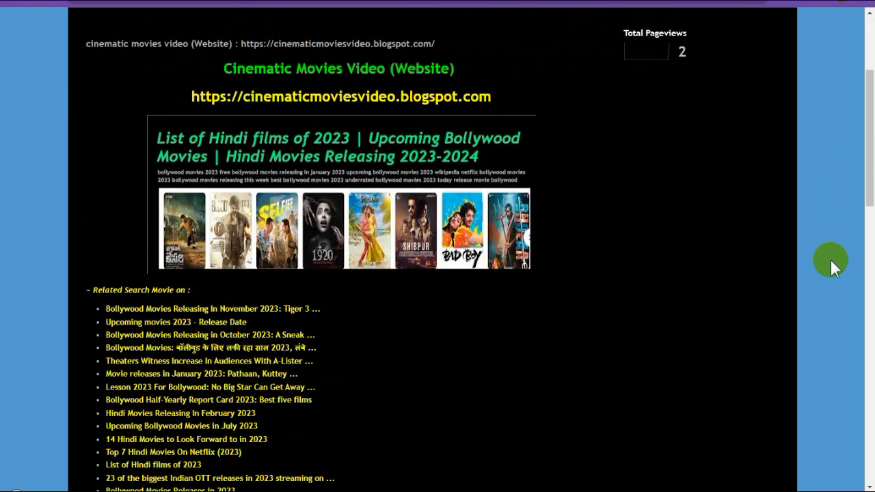
{"action": "scroll", "coordinate": [830, 259], "scroll_direction": "down", "scroll_amount": 7}
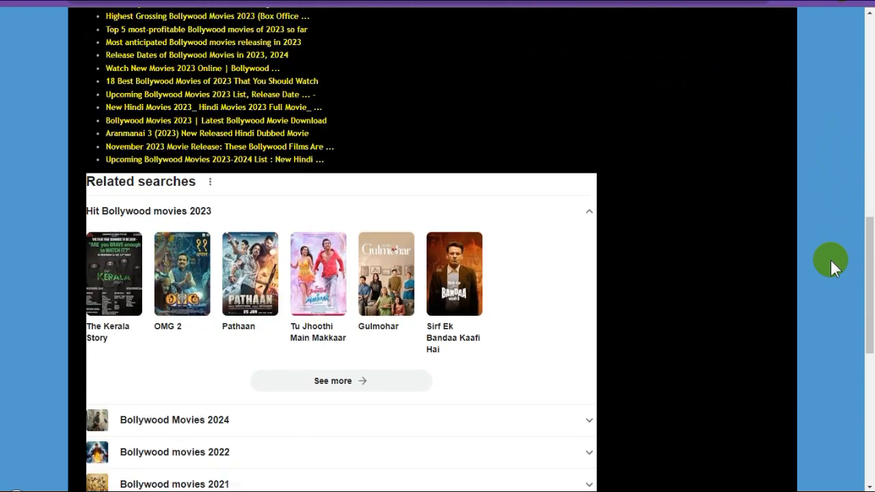
{"action": "scroll", "coordinate": [830, 258], "scroll_direction": "down", "scroll_amount": 4}
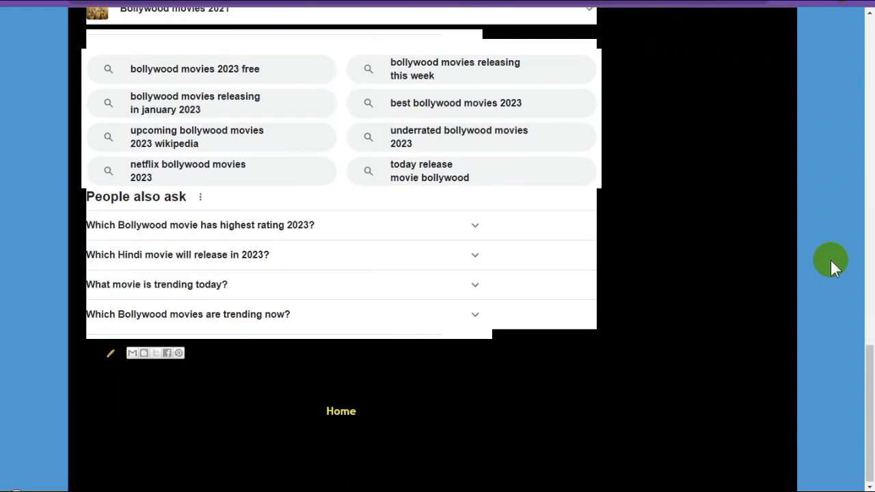
{"action": "scroll", "coordinate": [829, 259], "scroll_direction": "up", "scroll_amount": 6}
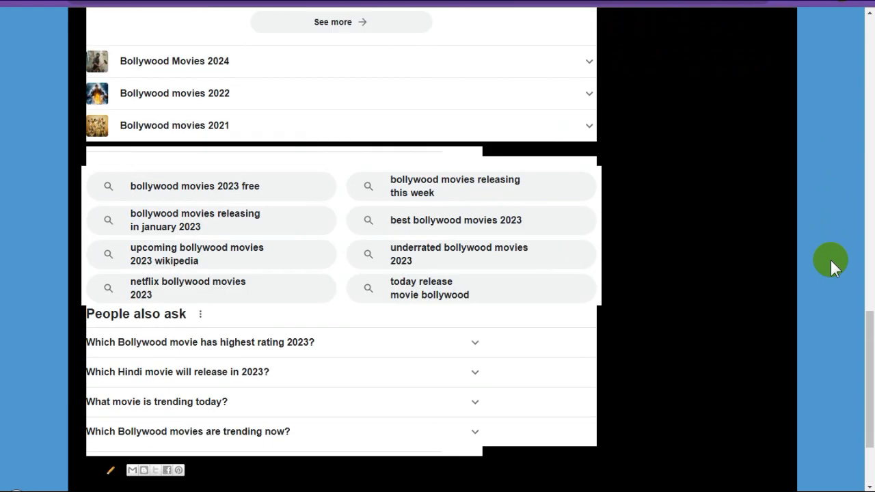
{"action": "scroll", "coordinate": [830, 259], "scroll_direction": "up", "scroll_amount": 6}
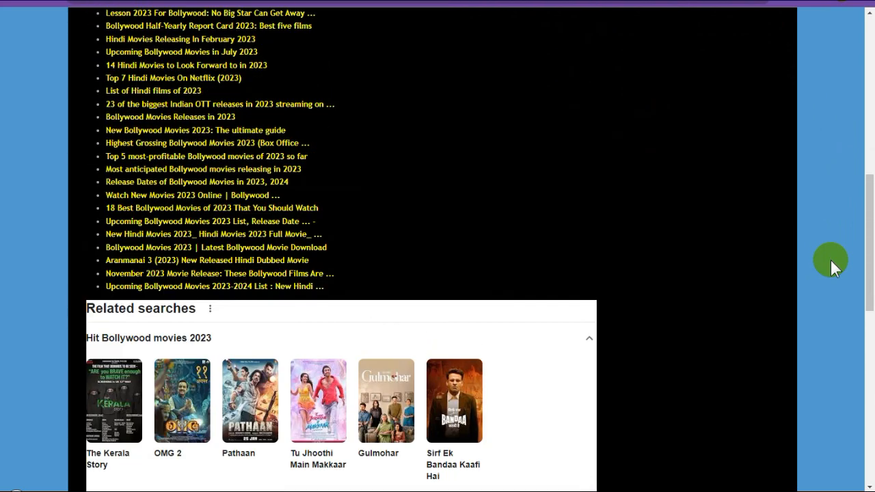
{"action": "scroll", "coordinate": [830, 258], "scroll_direction": "up", "scroll_amount": 5}
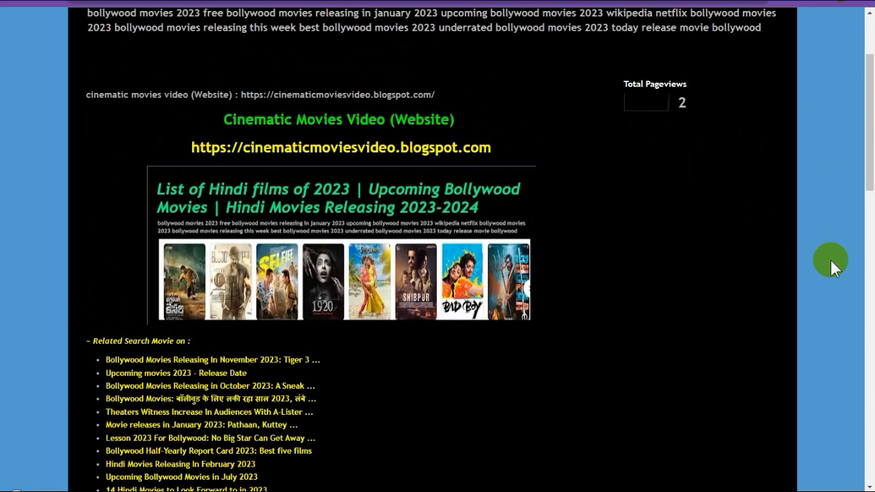
{"action": "scroll", "coordinate": [830, 258], "scroll_direction": "up", "scroll_amount": 1}
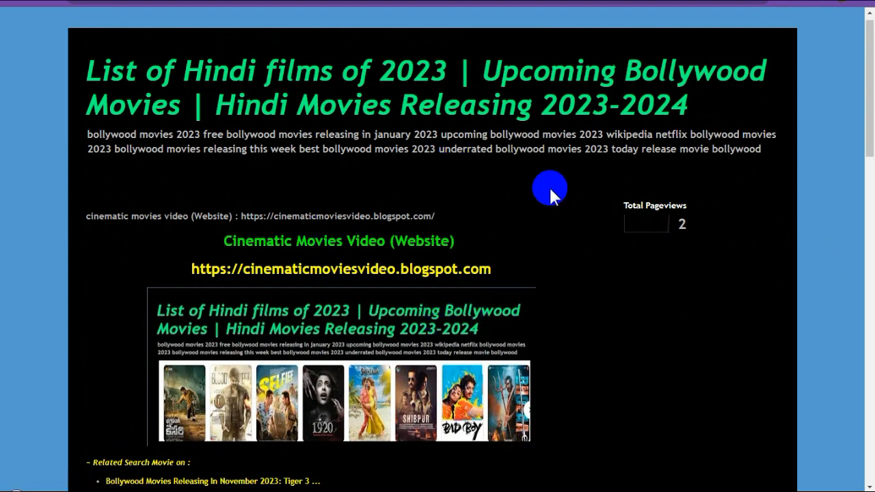
{"action": "scroll", "coordinate": [680, 312], "scroll_direction": "up", "scroll_amount": 1}
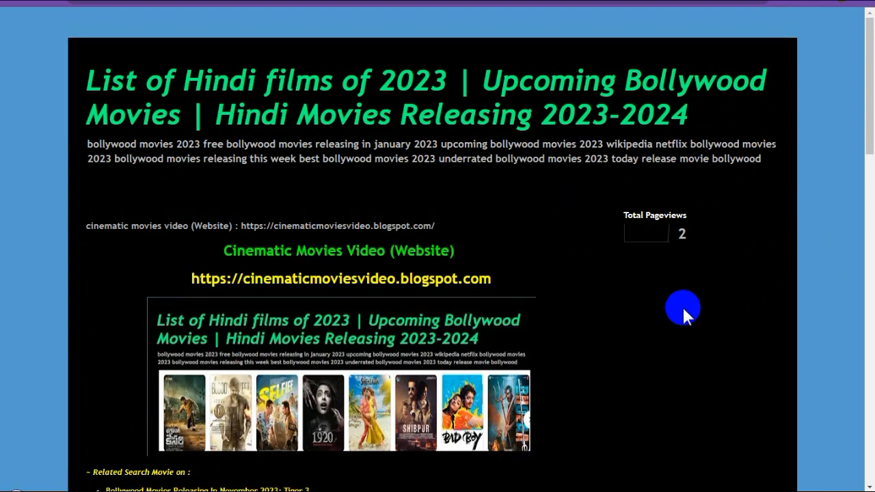